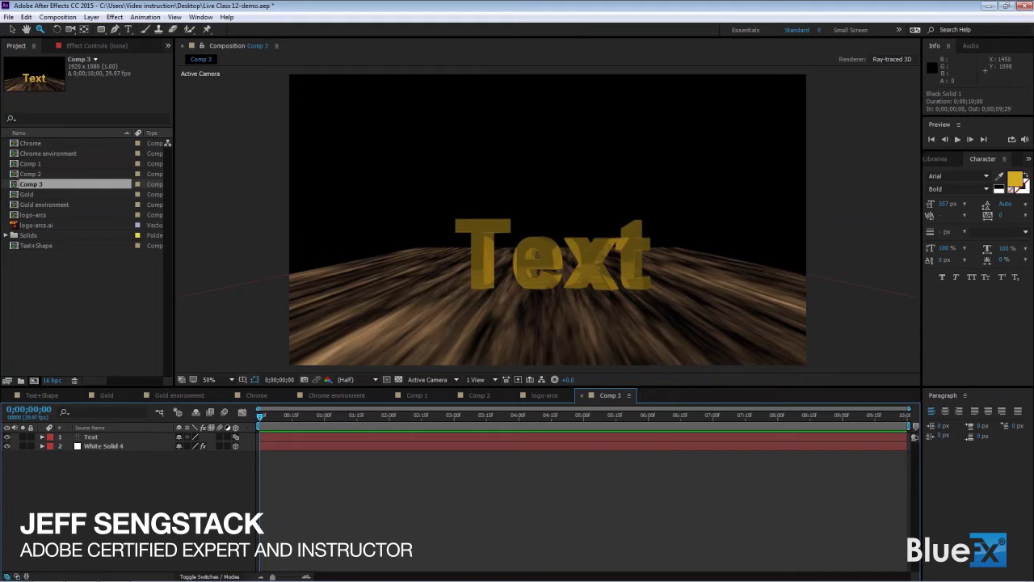
- Create the empty 1920×1080, 29.97 fps Comp 4 and search Effects & Presets for 'frac' to find Fractal Noise
click(33, 380)
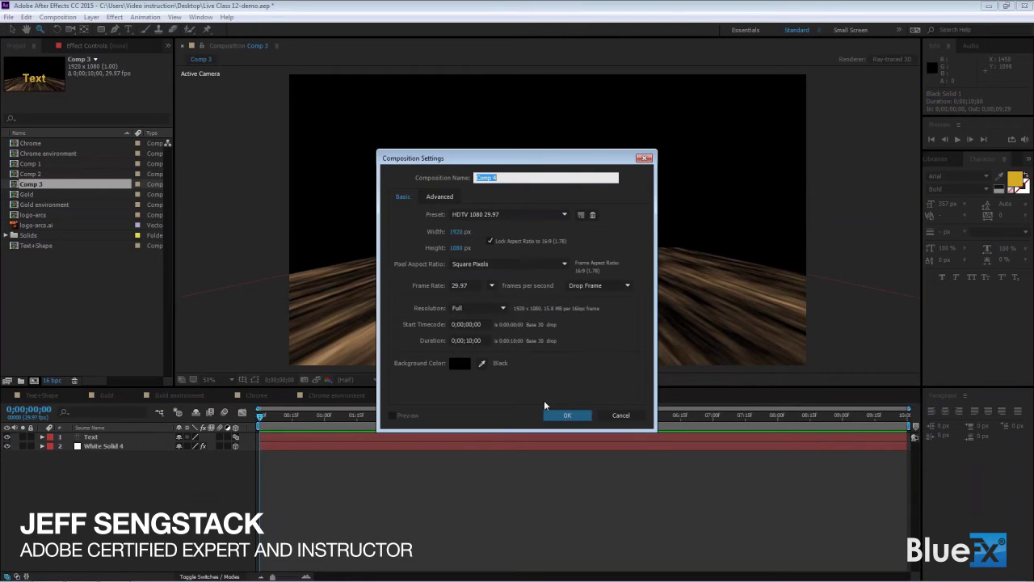
click(568, 415)
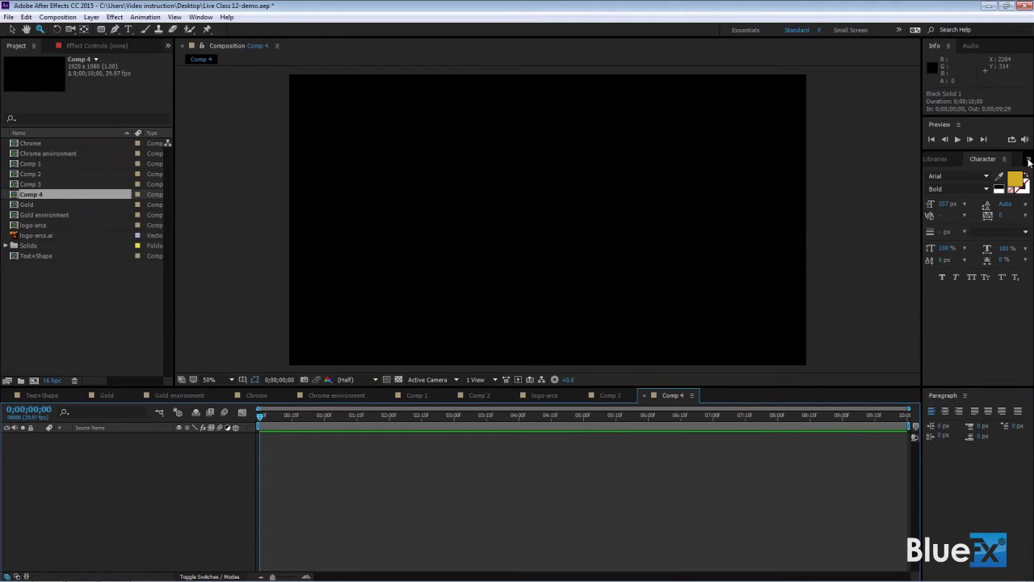
click(1028, 161)
click(996, 171)
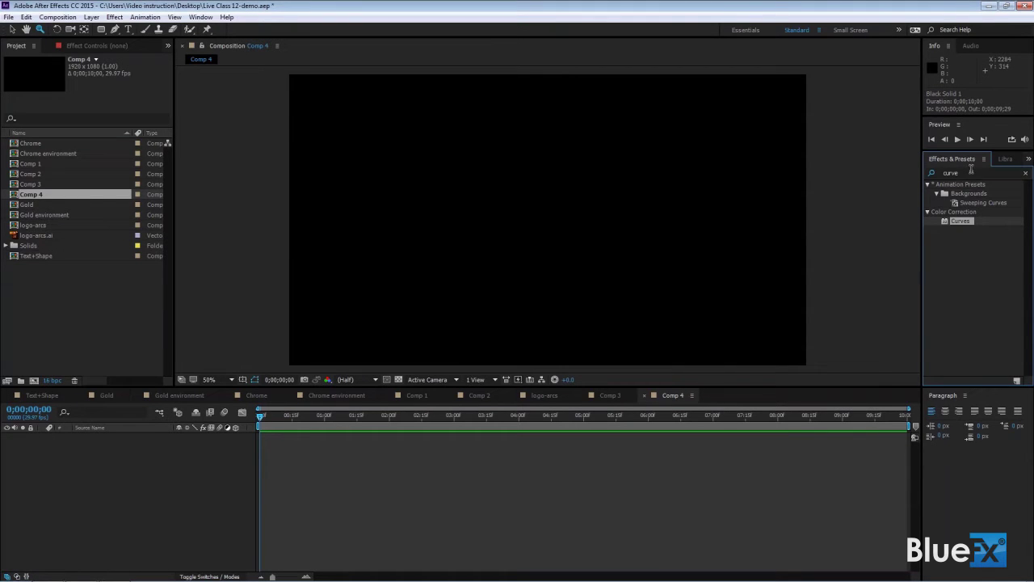
click(975, 172)
key(BackSpace)
key(BackSpace)
key(BackSpace)
key(BackSpace)
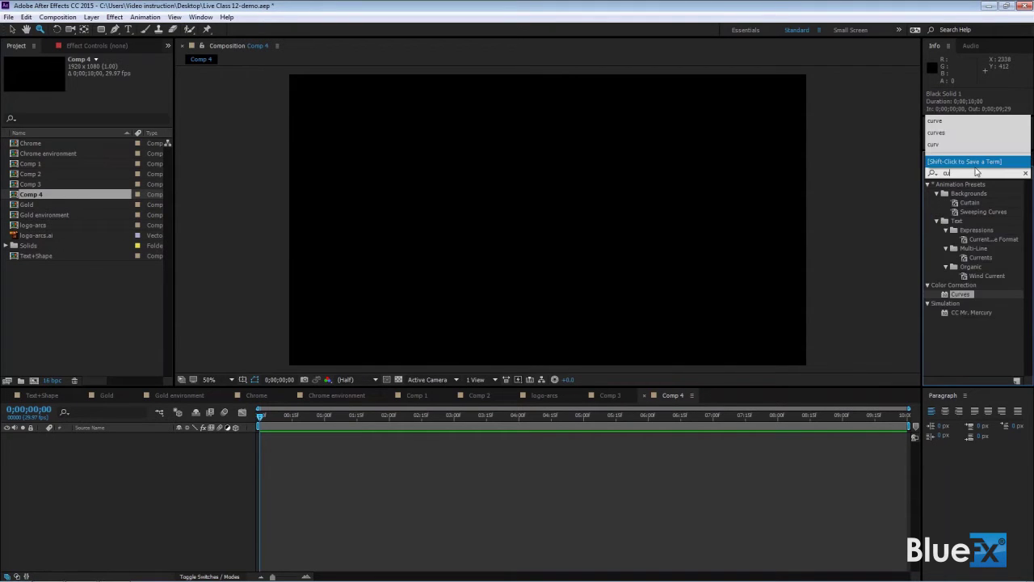
text(frac)
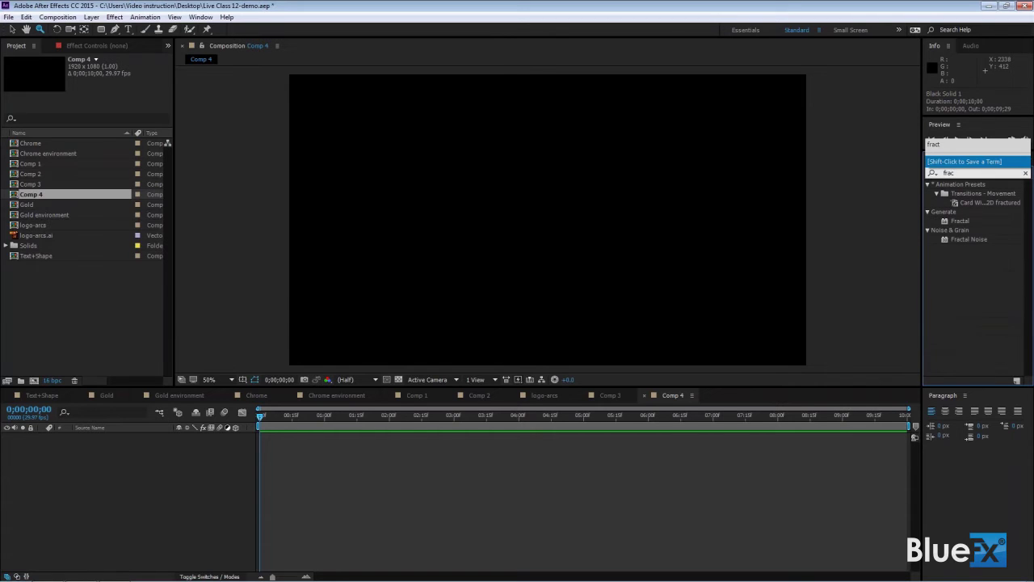
click(944, 239)
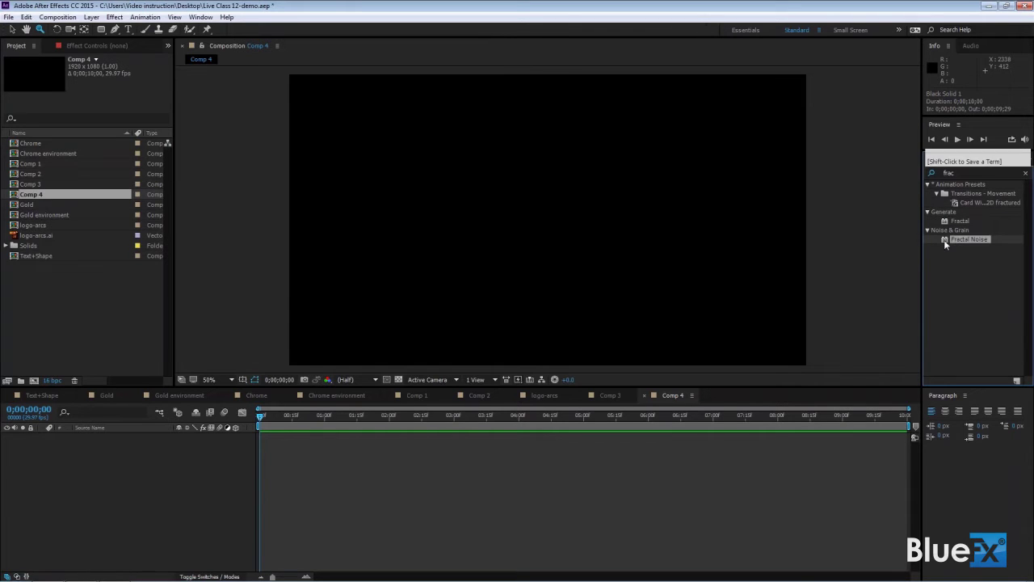
drag(948, 238, 161, 479)
- Add a full-frame white solid, White Solid 5, and apply Fractal Noise to it
right_click(161, 479)
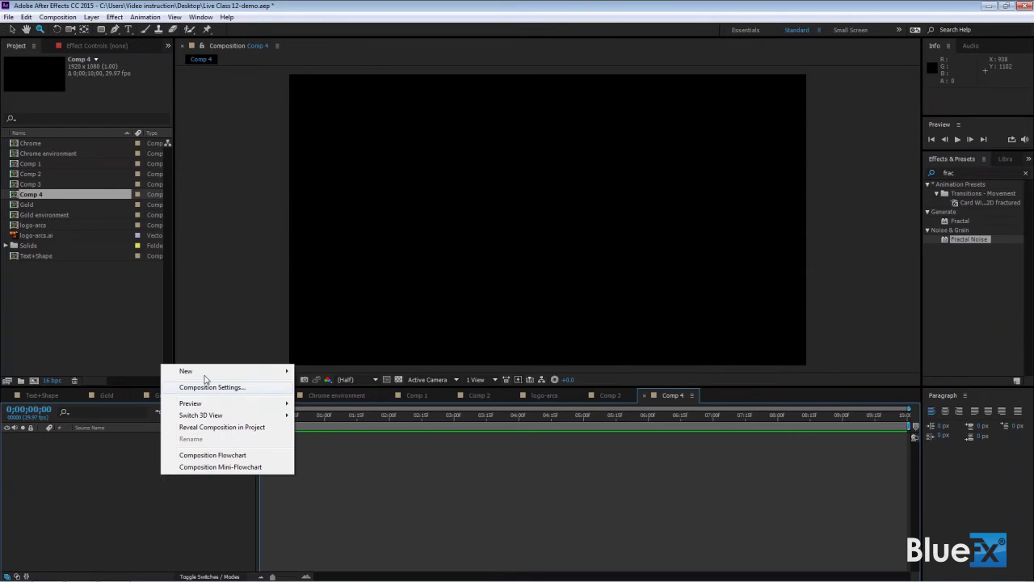
mouse_move(202, 371)
click(322, 399)
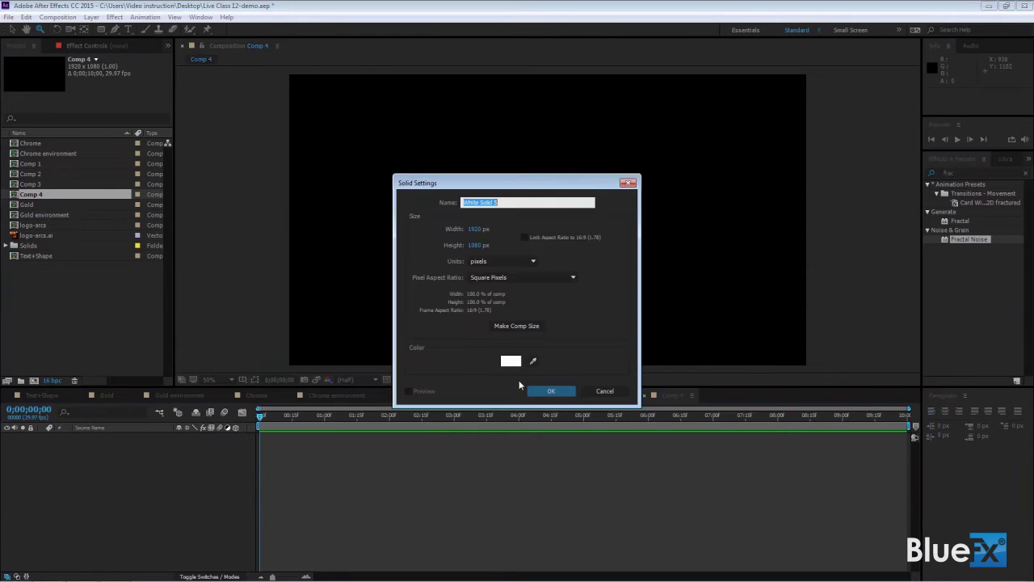
click(548, 391)
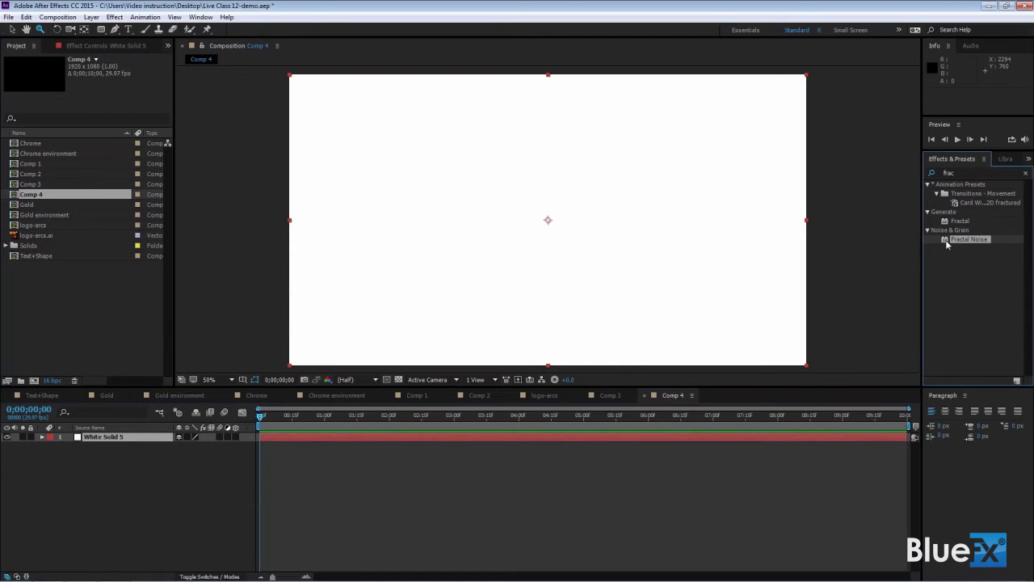
double_click(949, 240)
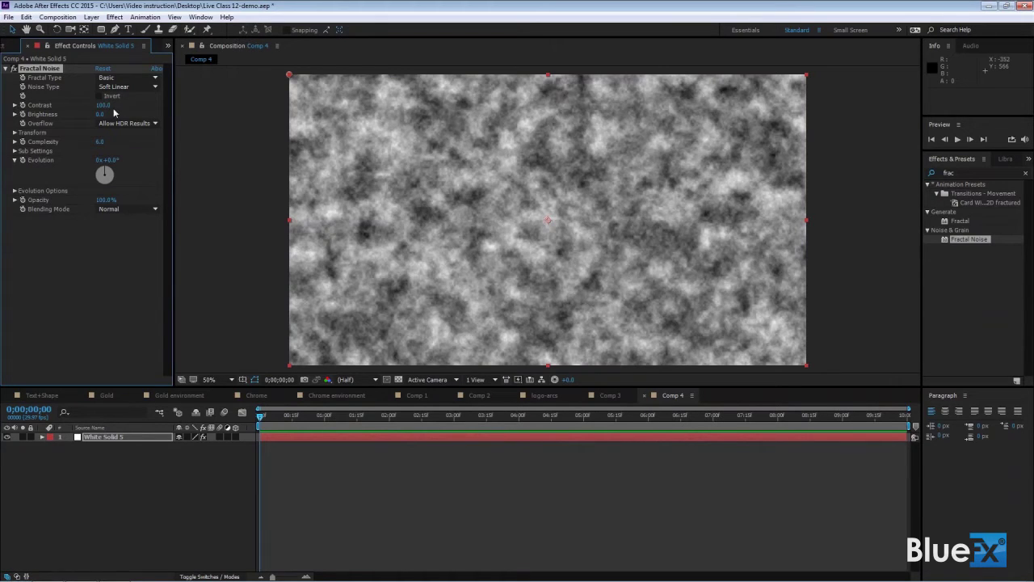
- Set Fractal Noise Contrast to 149, Brightness to -23 and Sub Influence to 0%
mouse_move(102, 106)
mouse_down()
mouse_move(126, 107)
mouse_move(84, 122)
mouse_move(93, 119)
mouse_up()
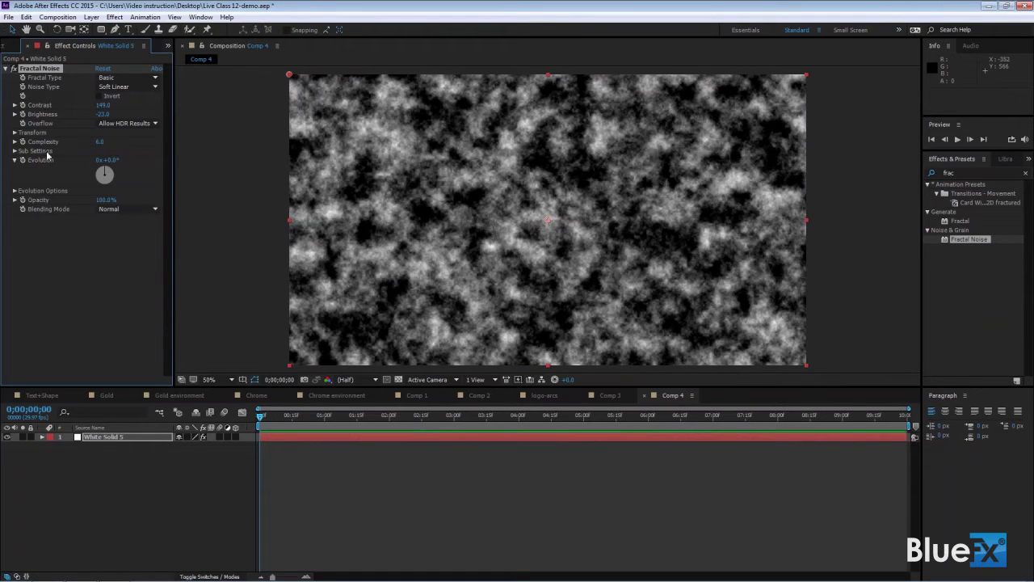
click(14, 151)
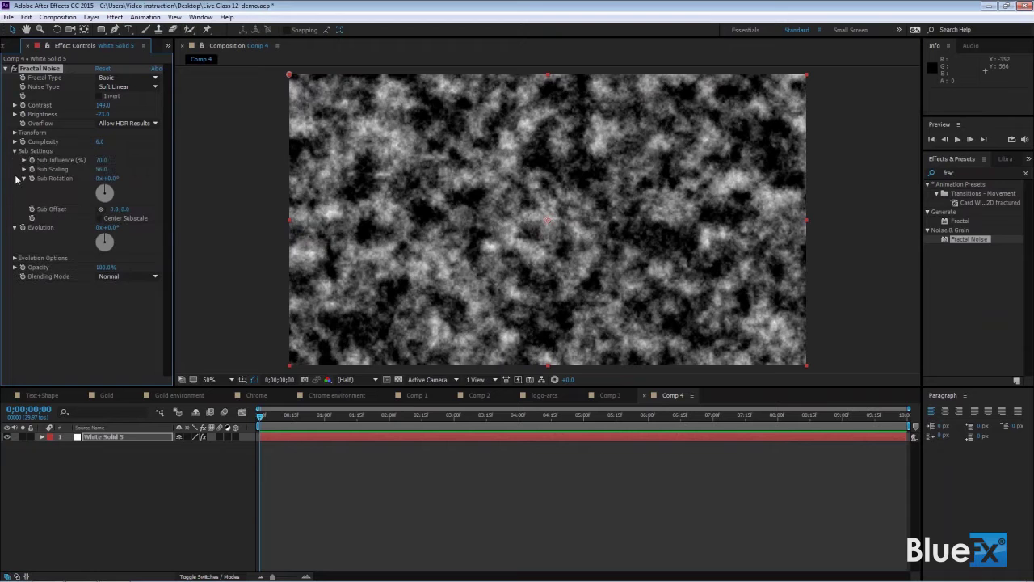
mouse_move(99, 162)
mouse_down()
mouse_move(65, 162)
mouse_move(87, 162)
mouse_up()
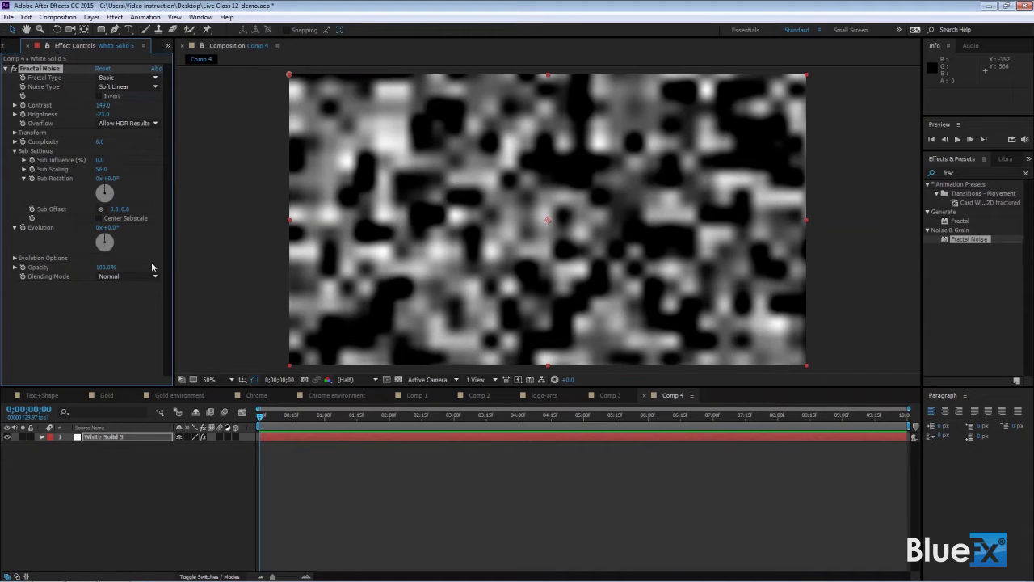
- Set noise Scale to 76, turn off Uniform Scaling and stretch Scale Height to about 418
click(14, 132)
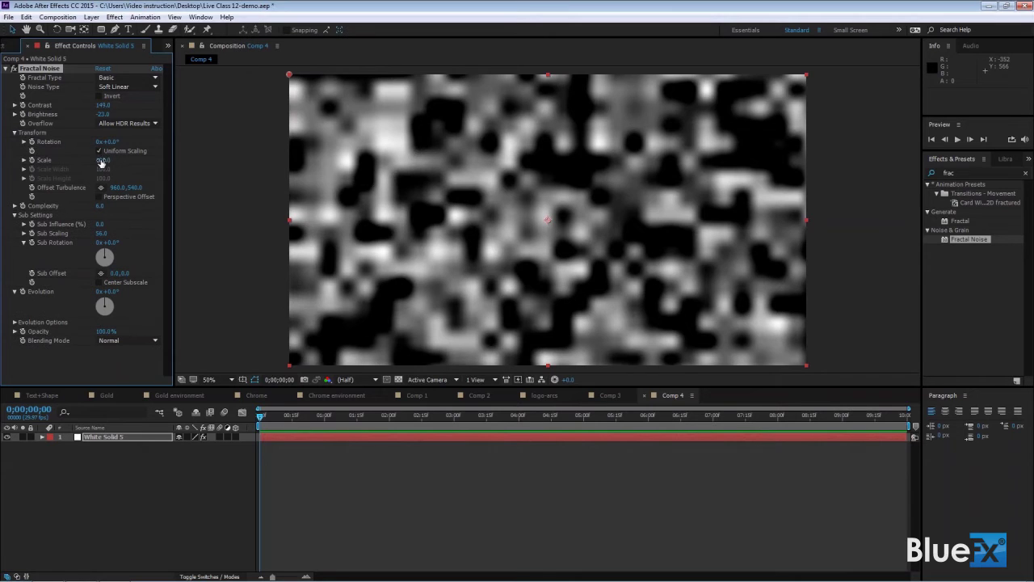
drag(102, 160, 91, 164)
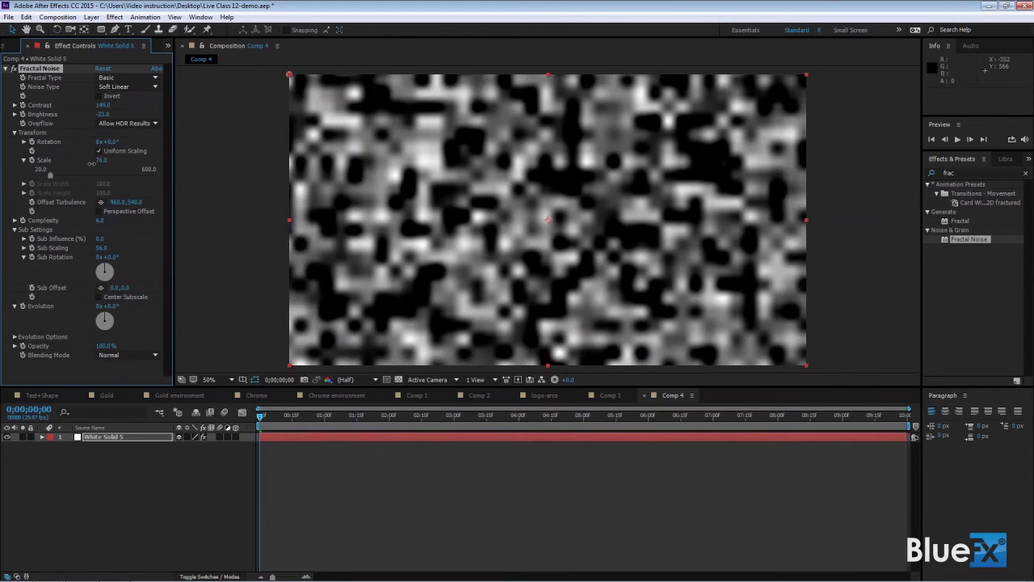
click(99, 151)
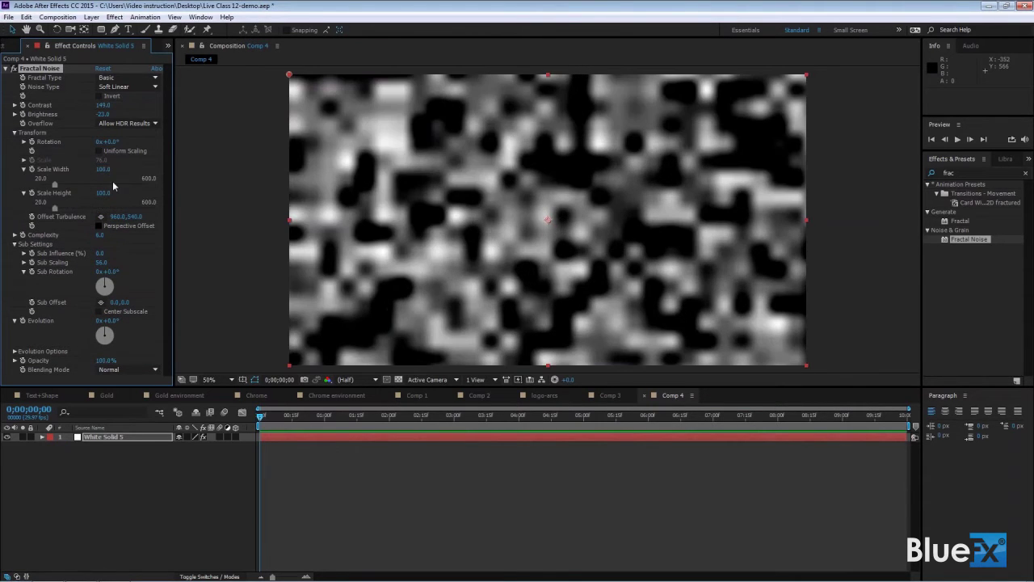
drag(53, 207, 67, 208)
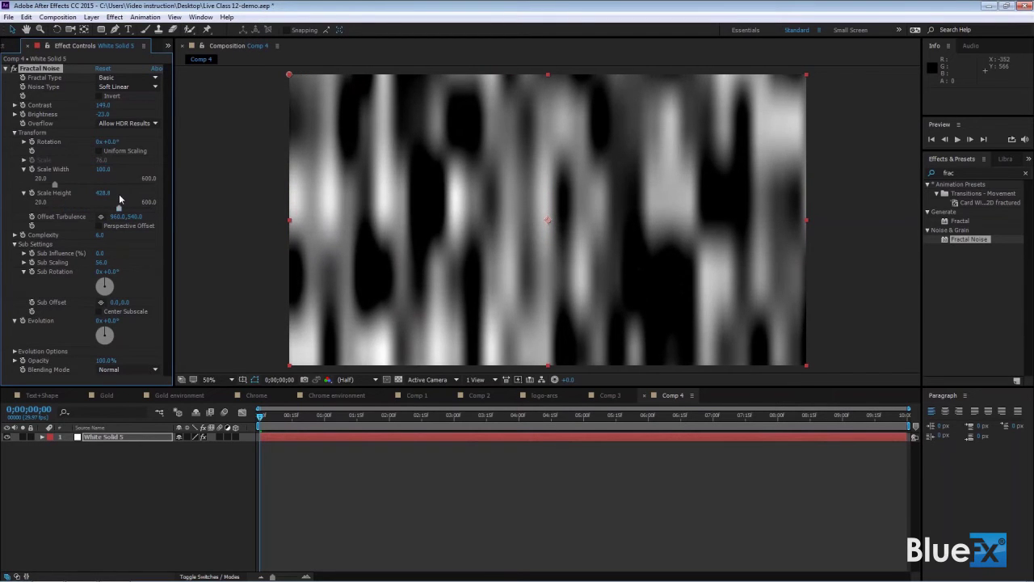
key(ctrl+z)
drag(122, 193, 111, 201)
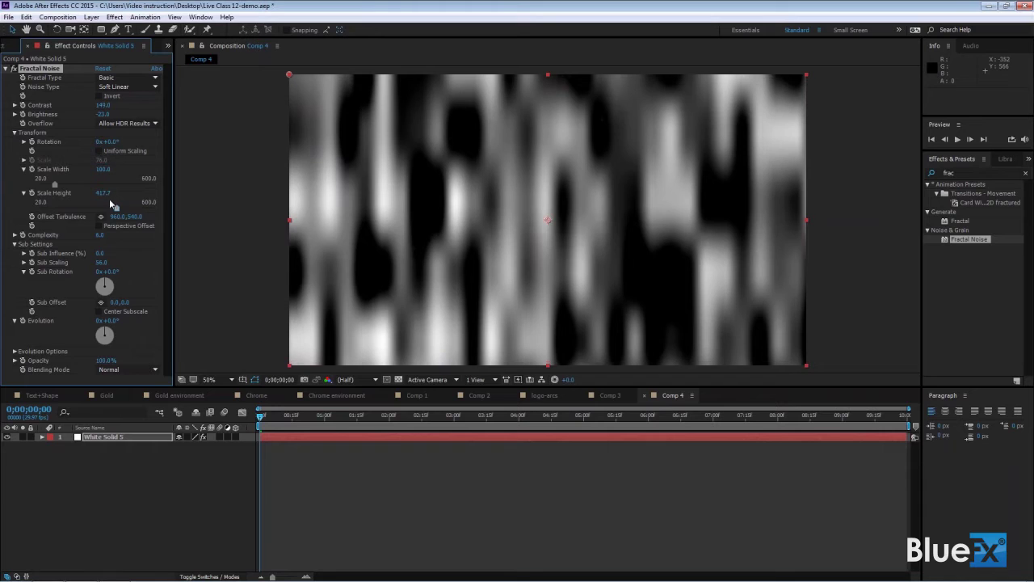
click(108, 206)
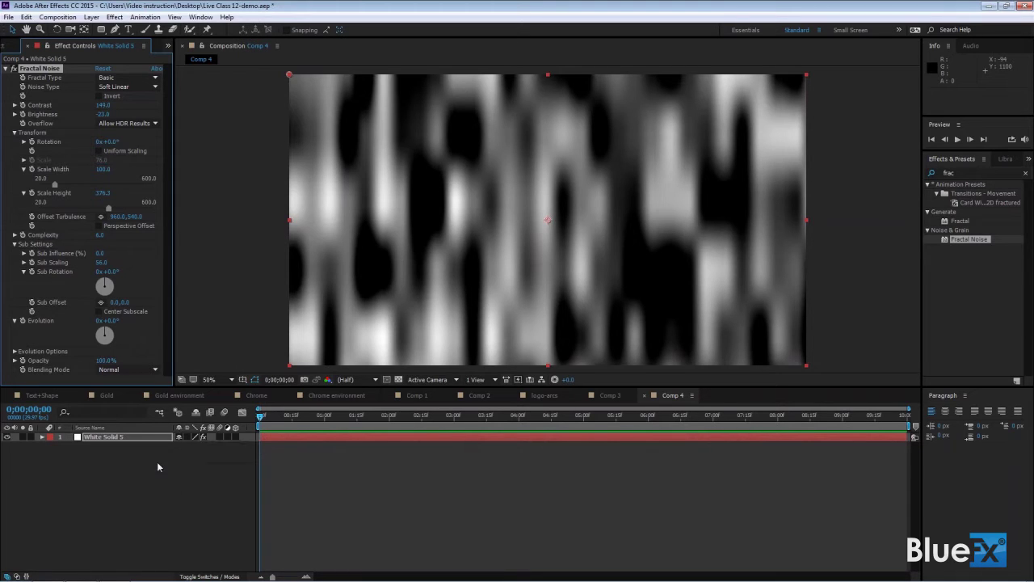
- Add a full-frame gold solid, Yellow Solid 1, coloured C6A225, above the noise layer
click(146, 495)
right_click(105, 466)
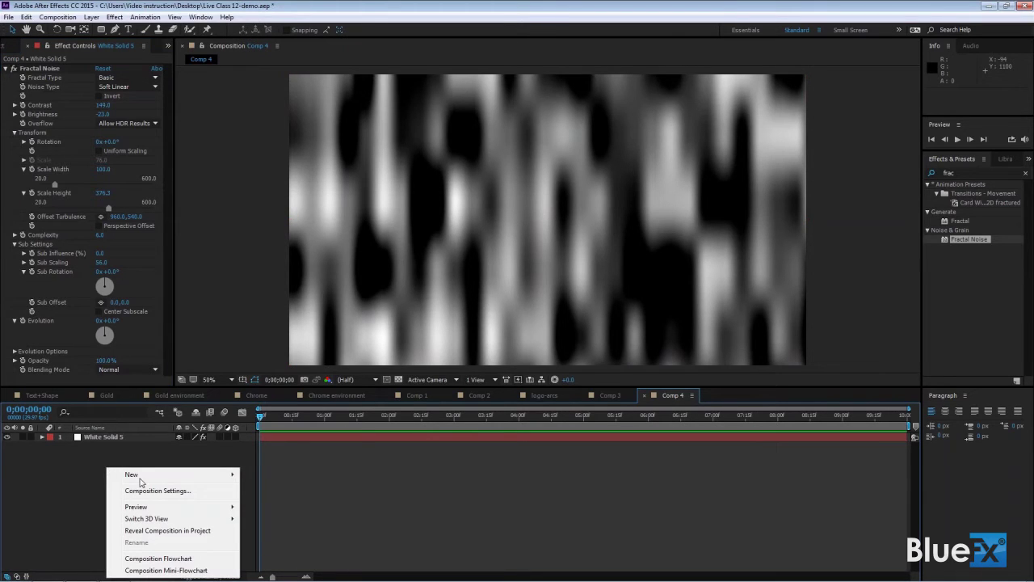
mouse_move(143, 477)
click(265, 391)
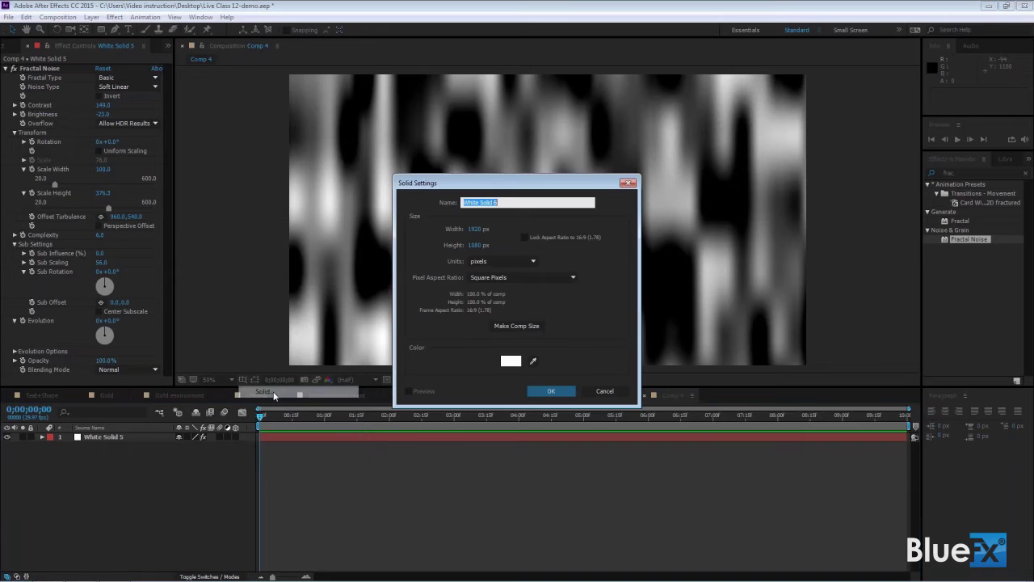
click(505, 364)
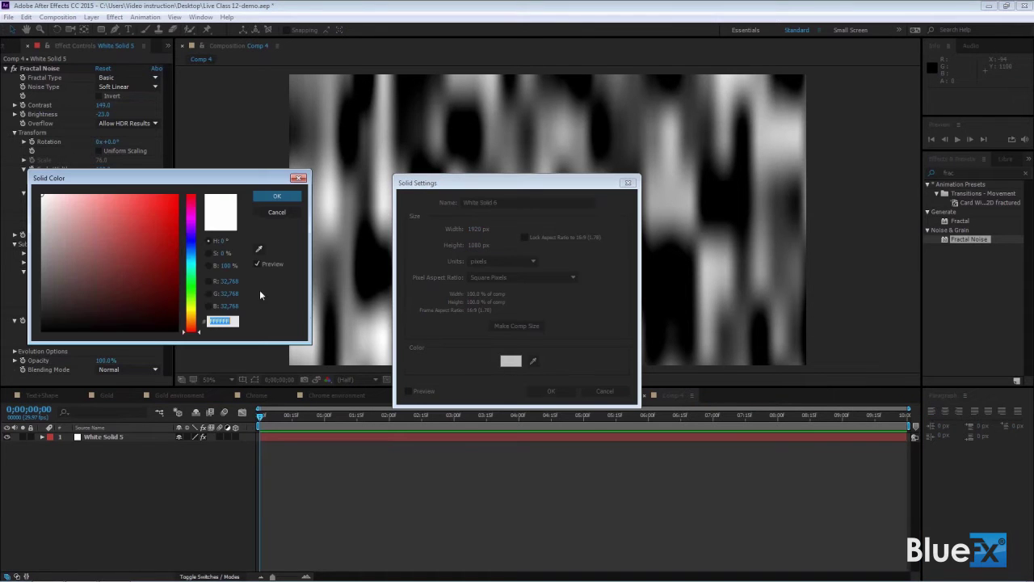
drag(194, 315, 195, 322)
click(152, 224)
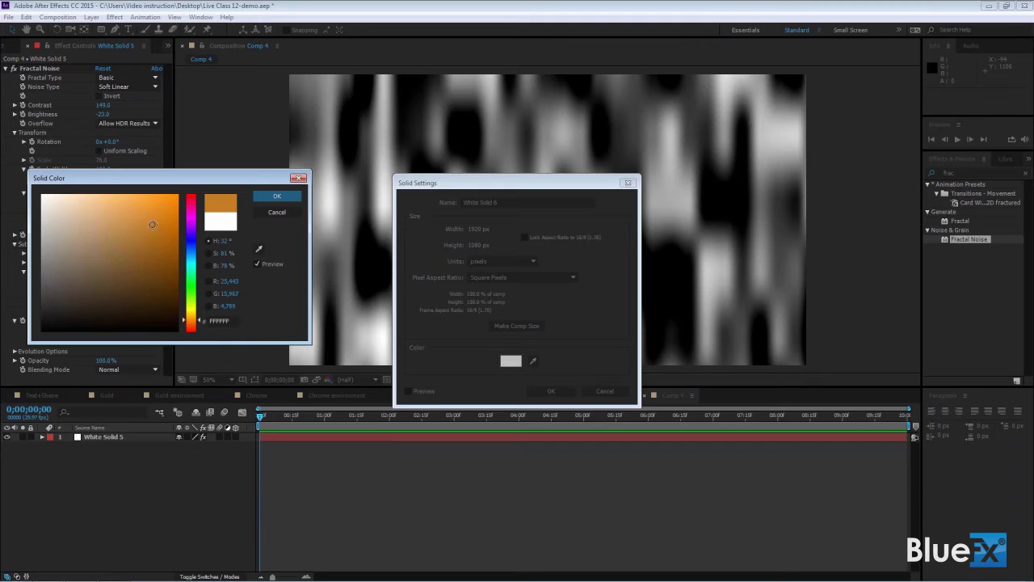
drag(202, 326, 200, 317)
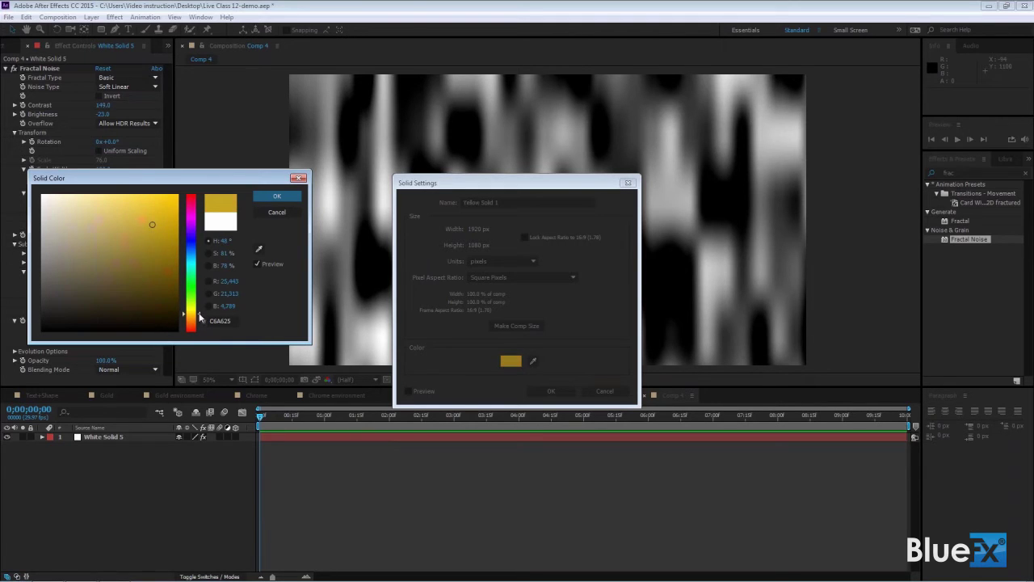
click(286, 199)
click(542, 393)
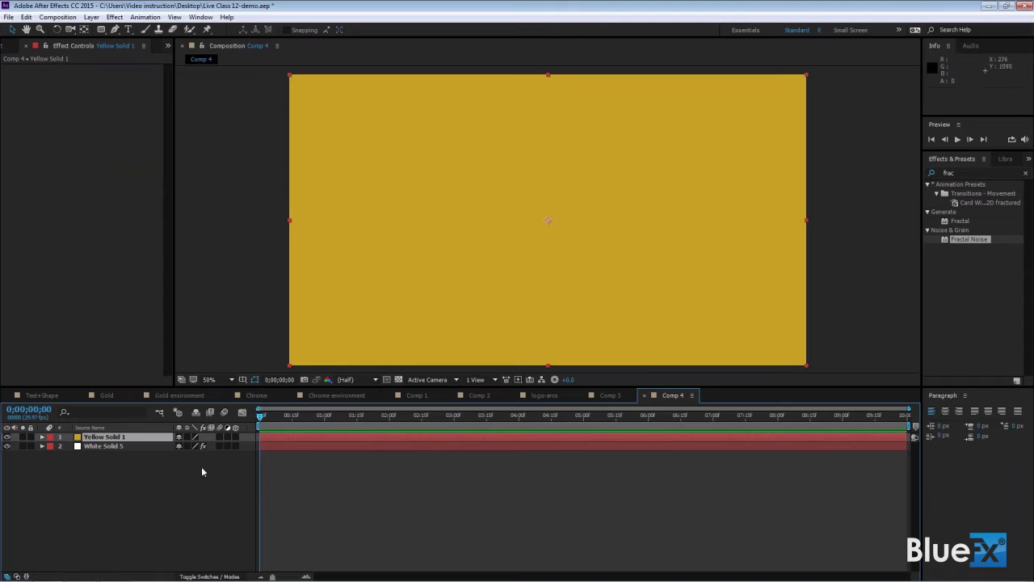
- Show the blending Modes column and select the Yellow Solid 1 layer
mouse_move(223, 576)
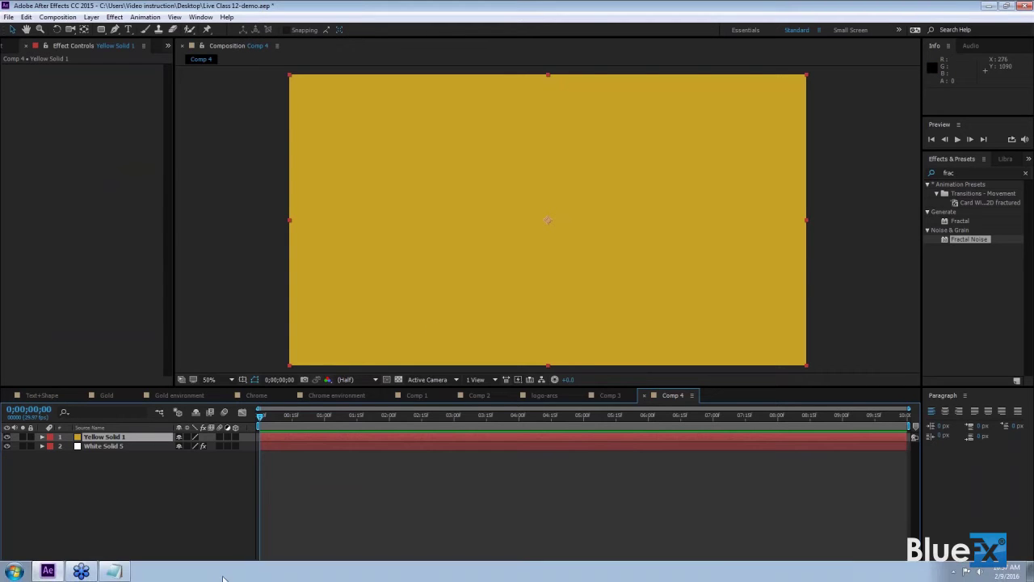
click(227, 576)
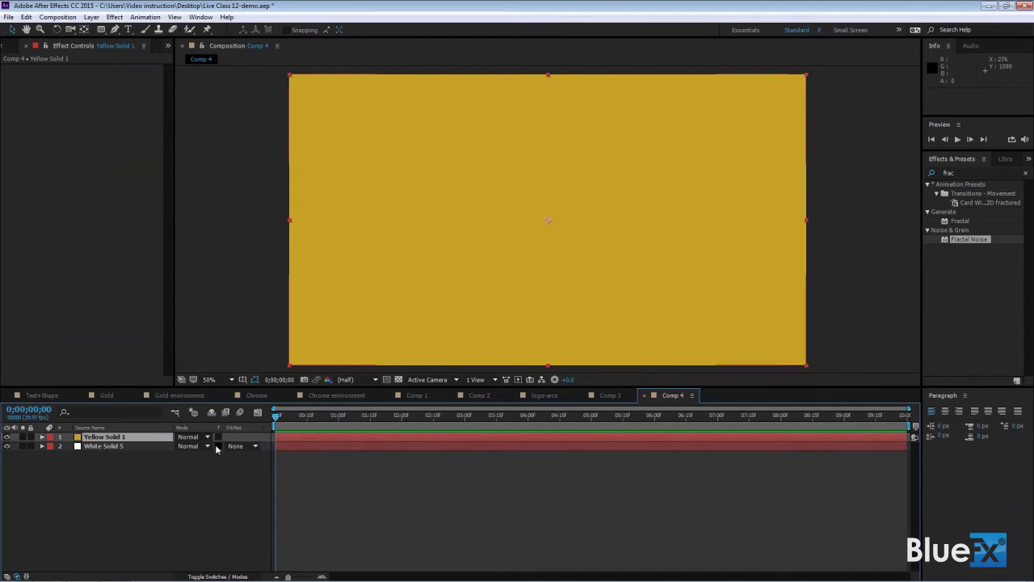
click(192, 439)
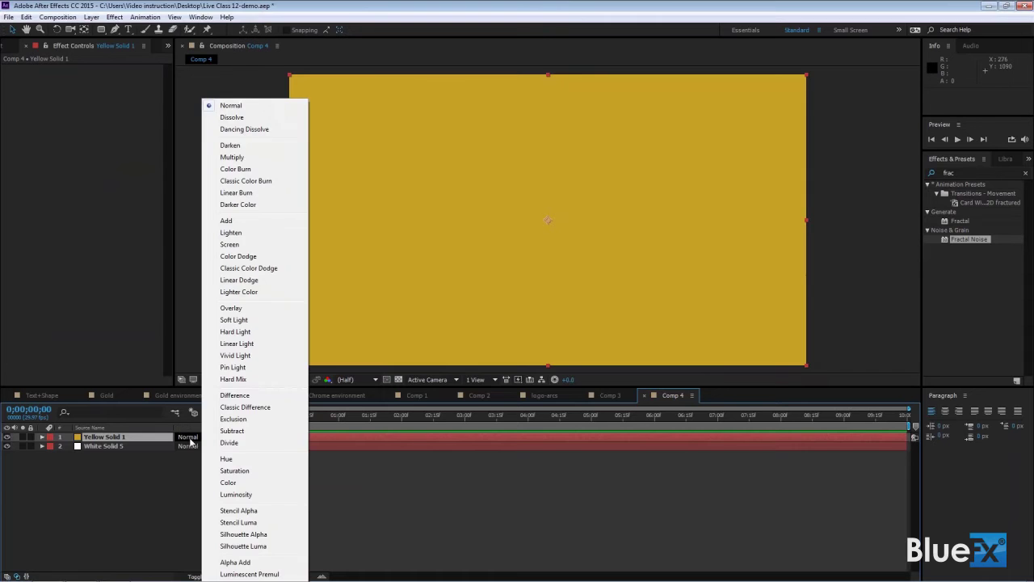
click(182, 468)
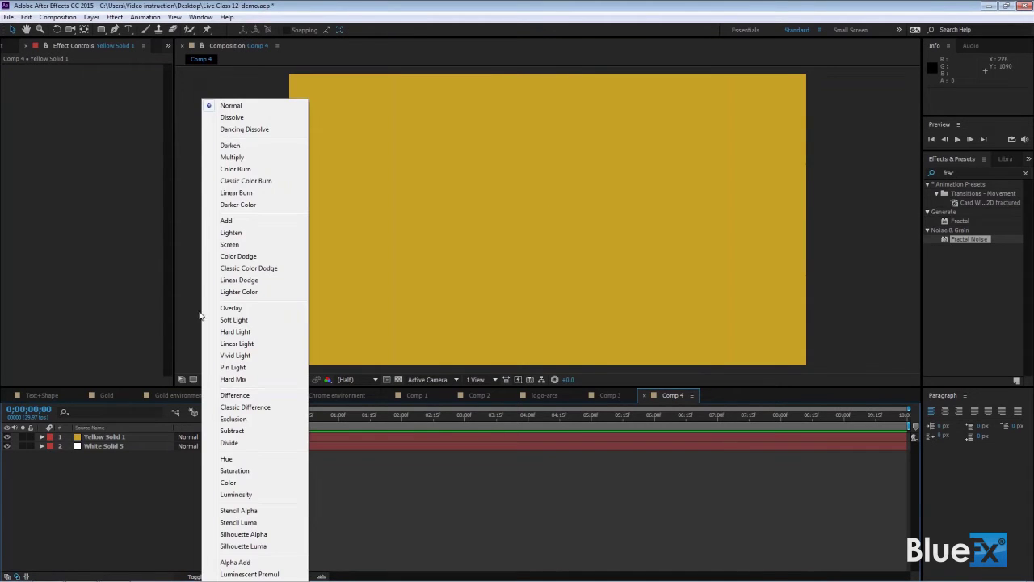
click(168, 521)
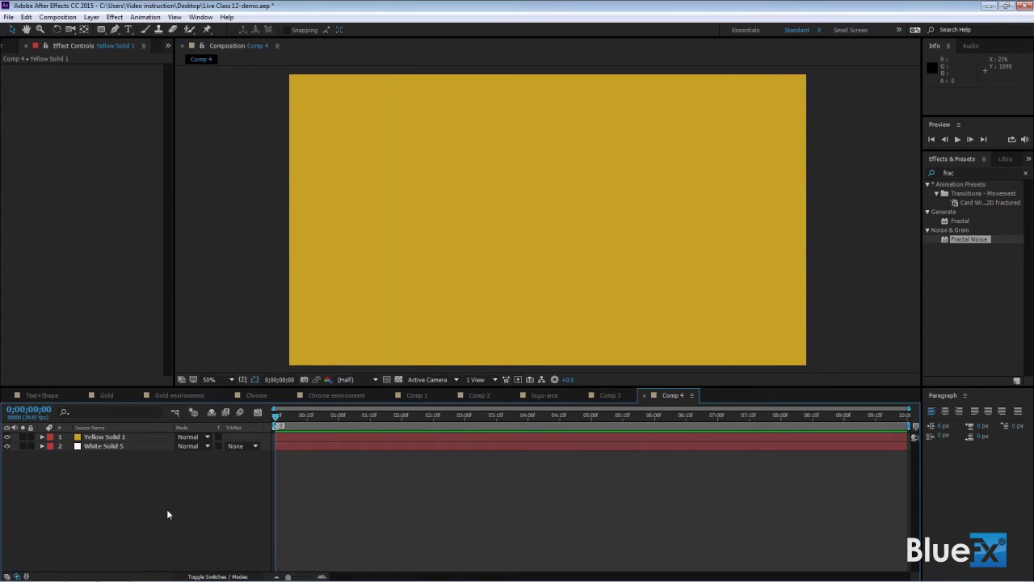
click(145, 437)
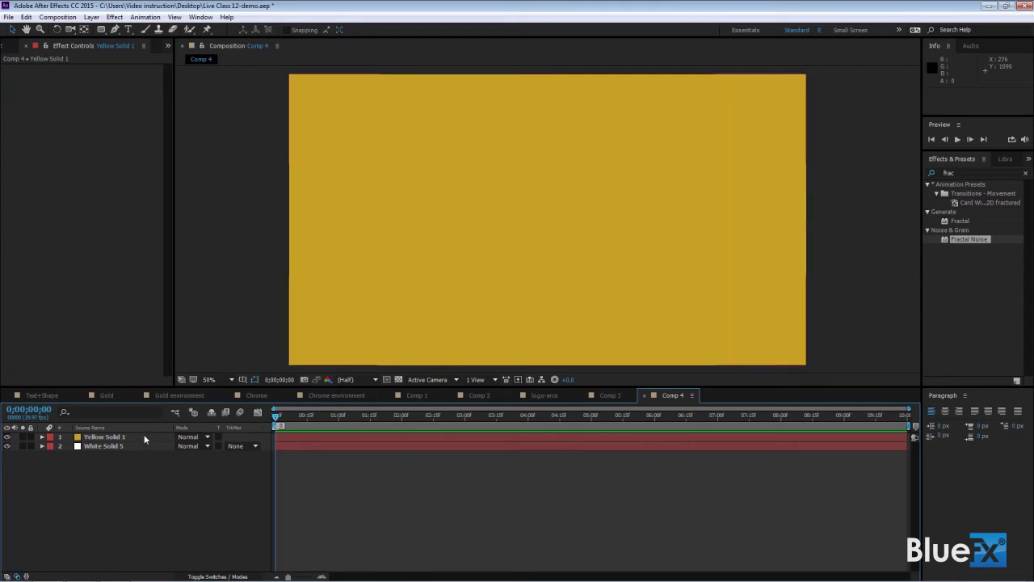
- Cycle Yellow Solid 1 through blending modes and settle on Overlay
key(shift+minus)
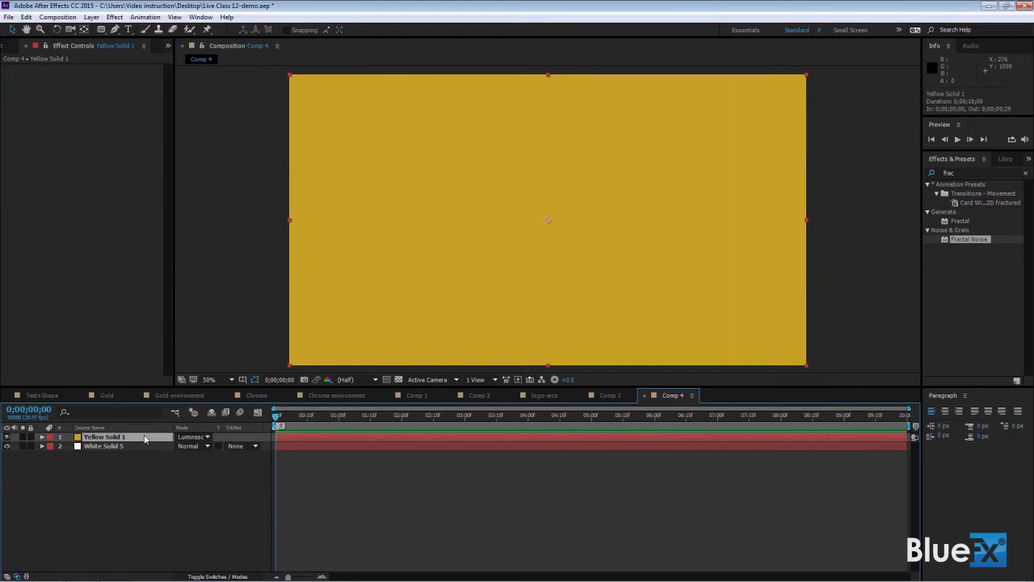
key(shift+minus)
key(shift+minus)
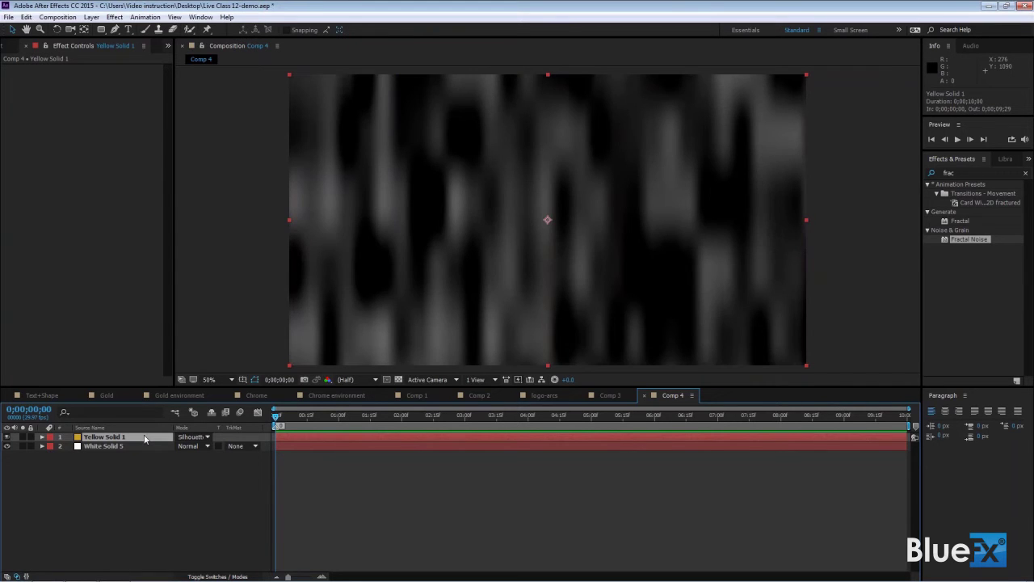
key(shift+minus)
key(shift+minus)
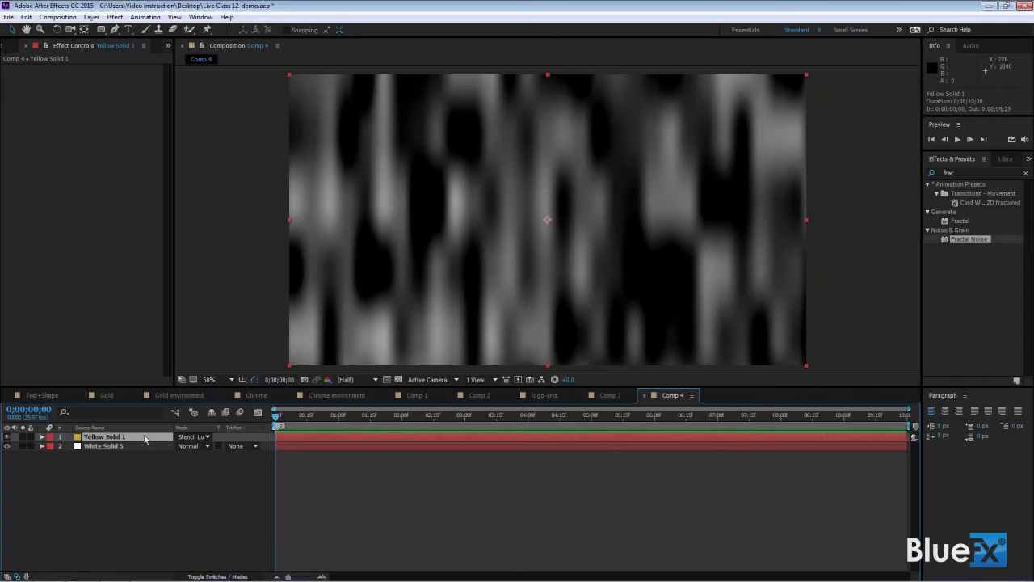
key(shift+minus)
key(shift+minus)
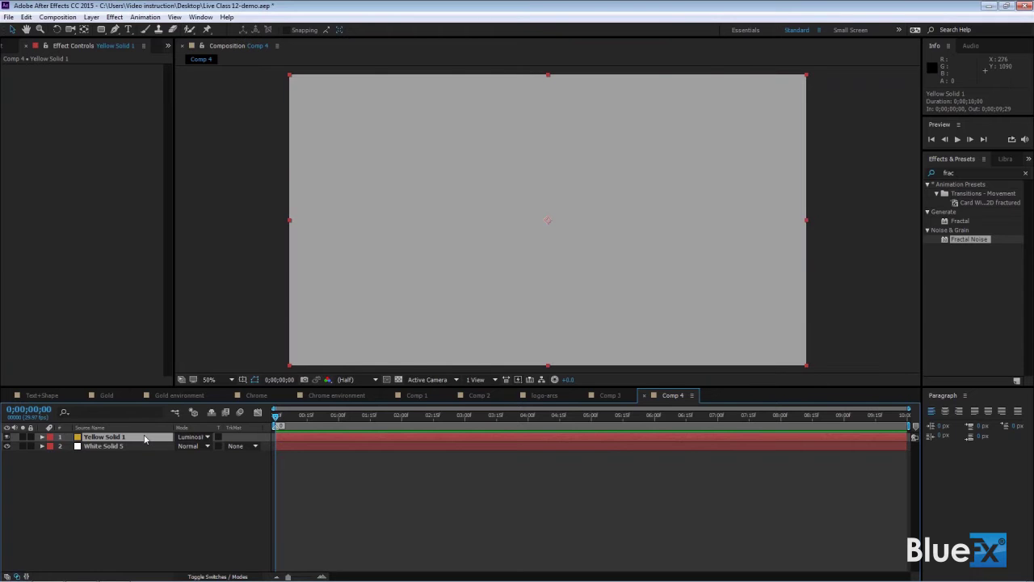
key(shift+minus)
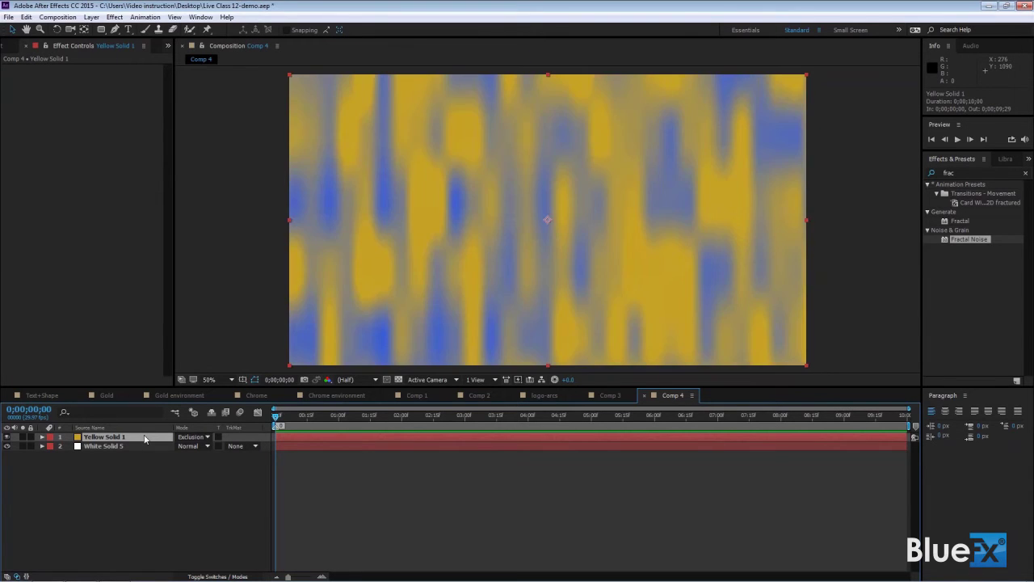
key(shift+minus)
key(shift+minus)
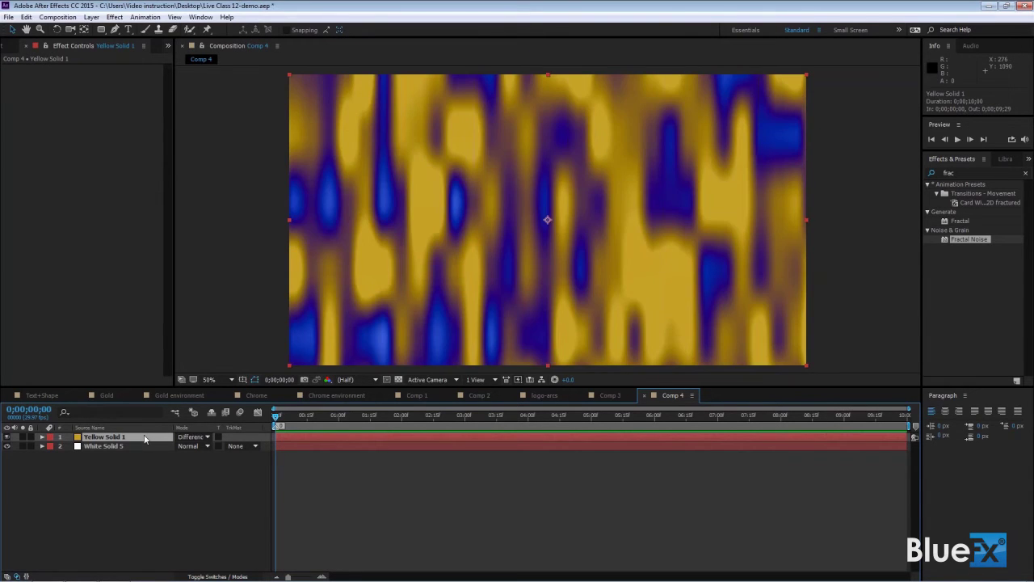
key(shift+minus)
key(shift+minus)
key(shift+minus)
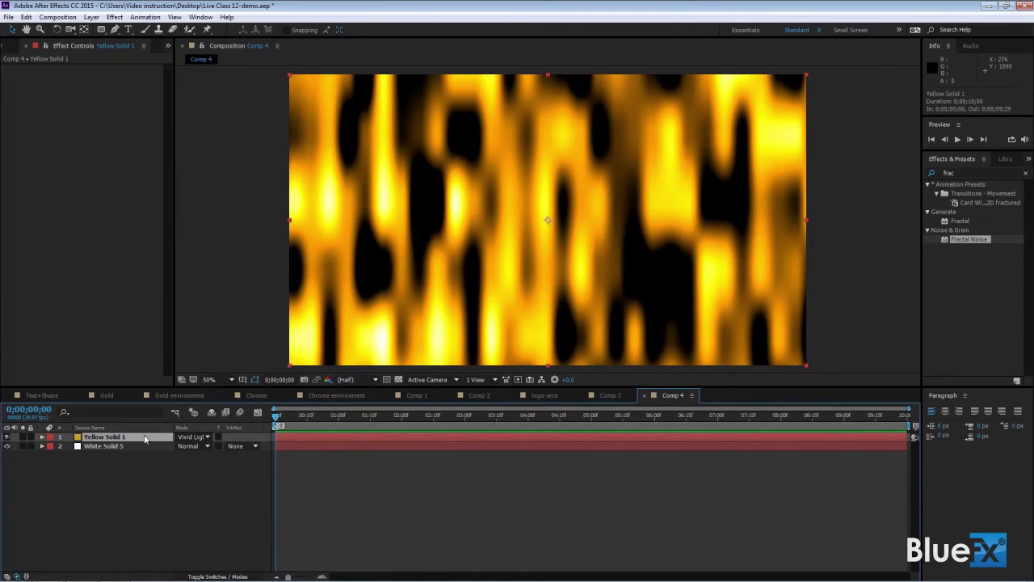
key(shift+minus)
key(shift+minus)
key(shift+minus)
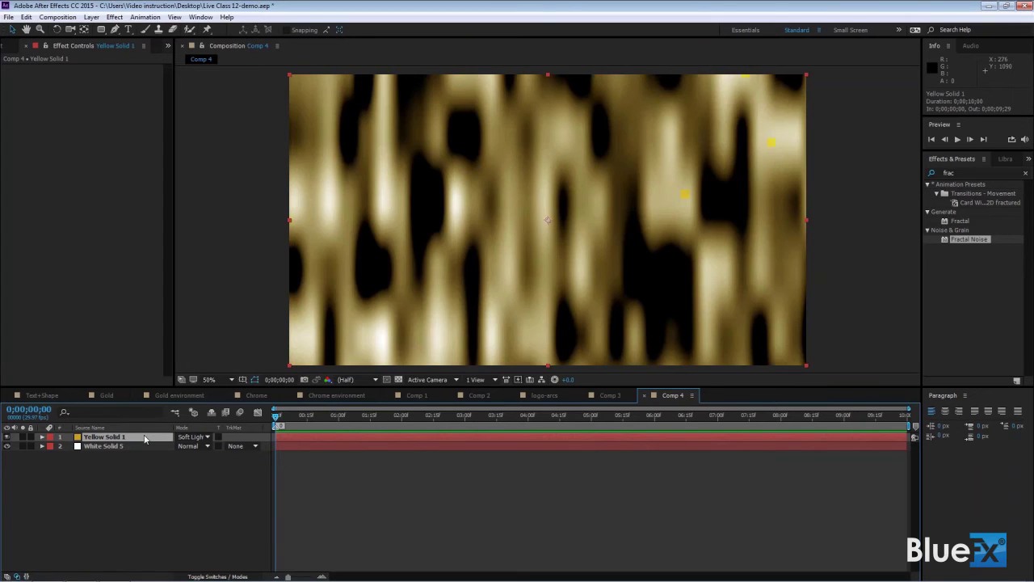
key(shift+minus)
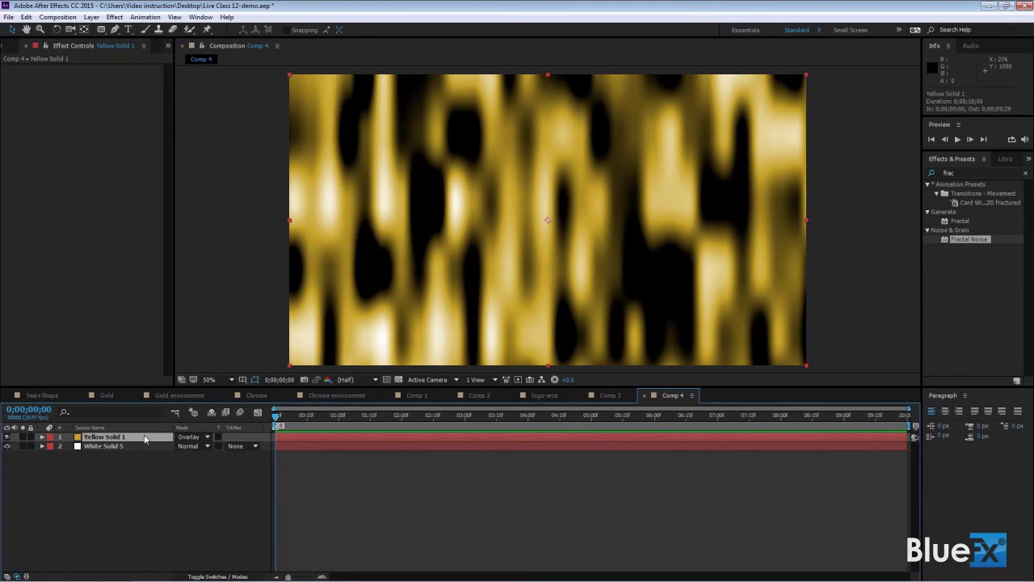
click(225, 412)
click(208, 437)
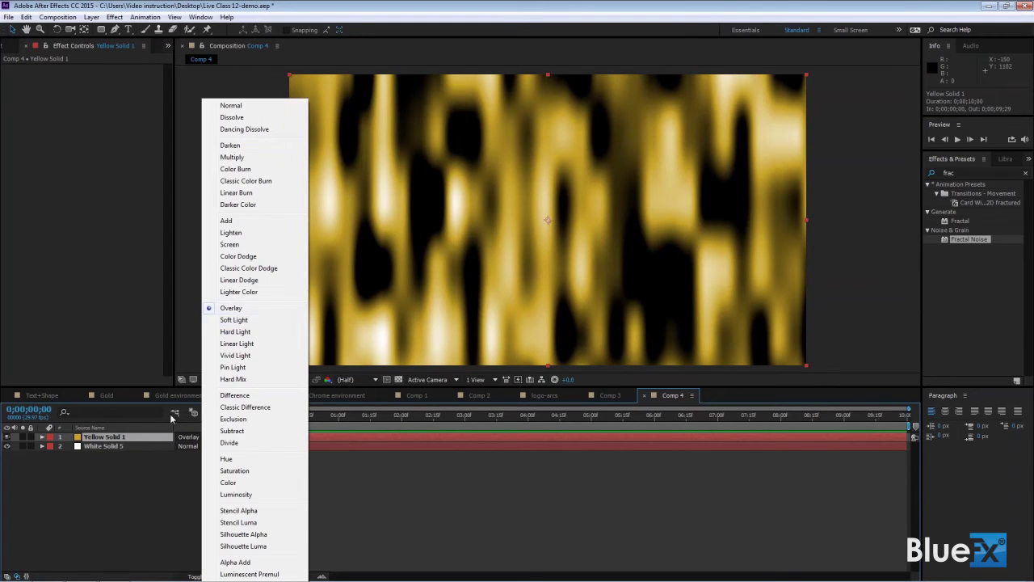
click(165, 440)
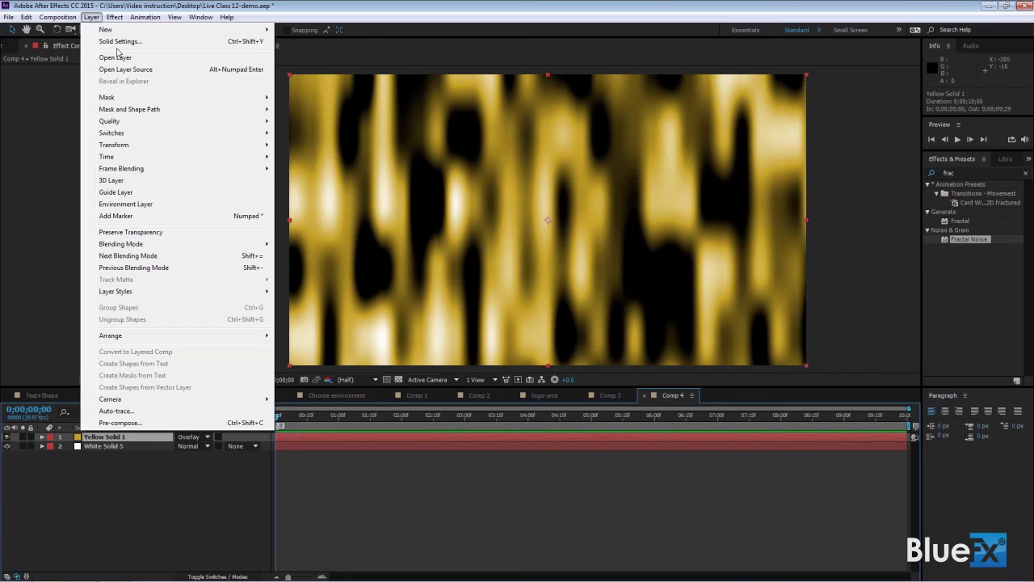
- Change the solid's colour to deep orange B47727, making it Deep Orange Solid 2
click(123, 41)
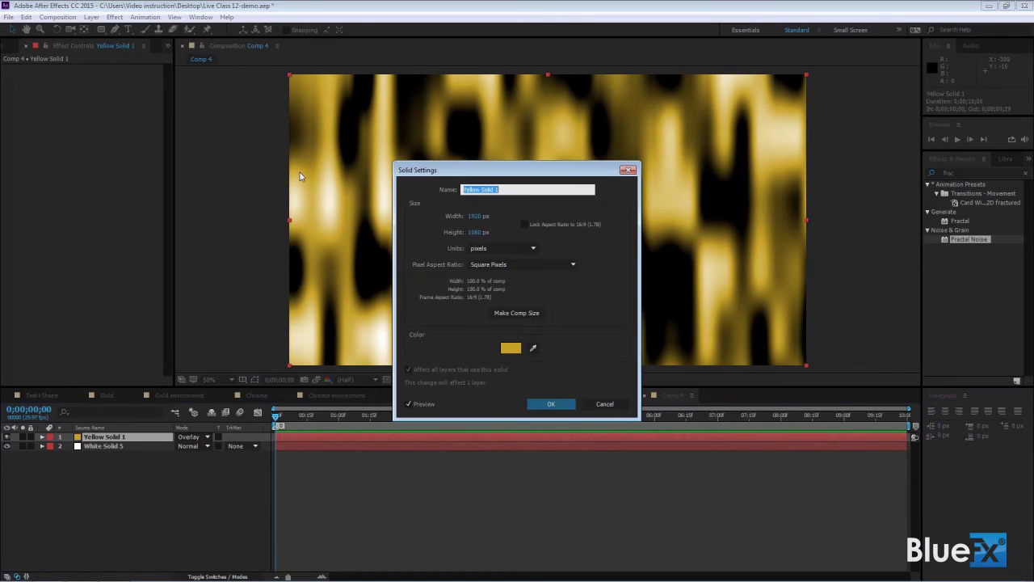
click(510, 348)
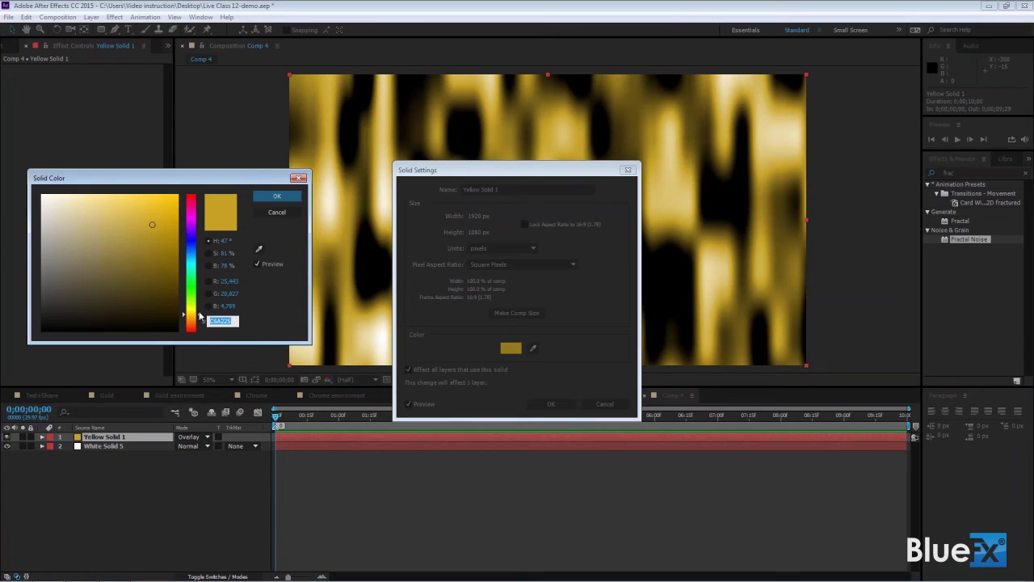
drag(200, 314, 198, 317)
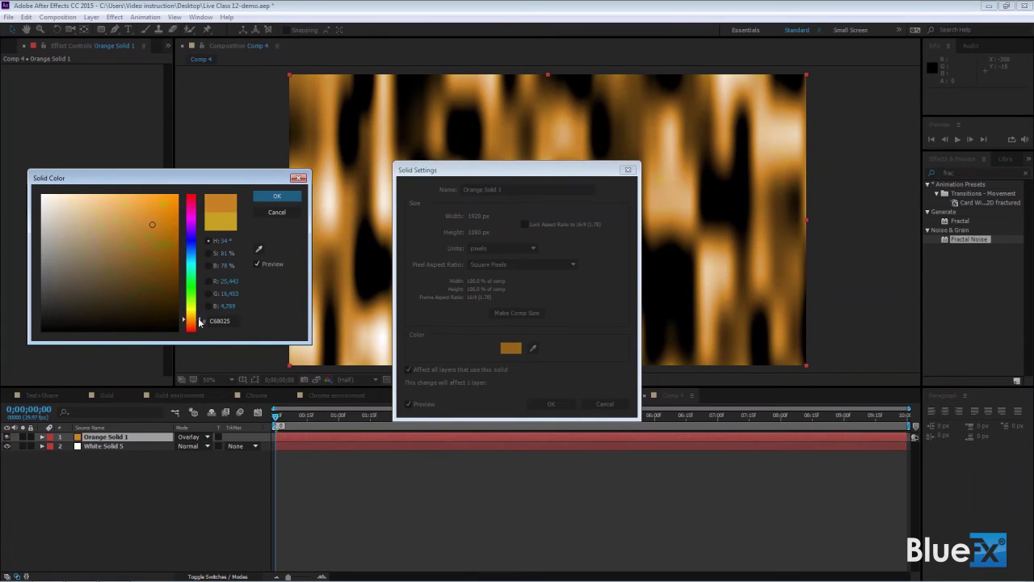
click(148, 235)
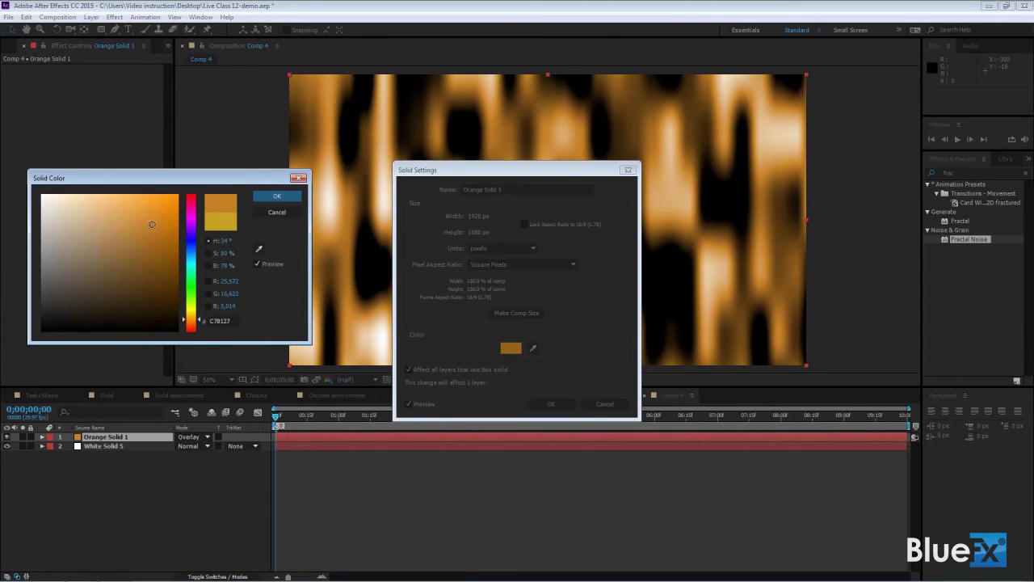
click(275, 196)
click(552, 405)
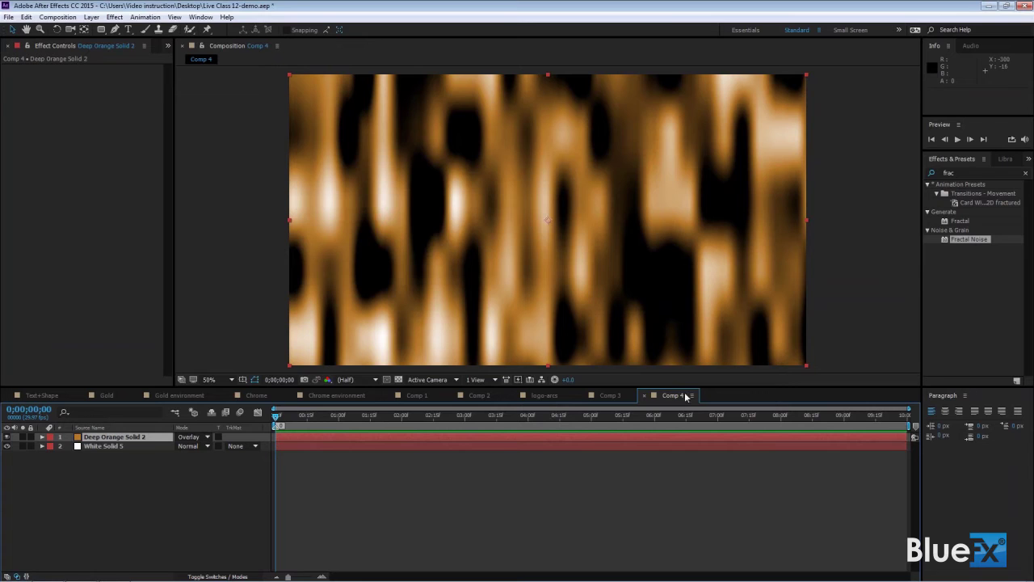
- Switch to Comp 3 and add a point light, Light 1, at about 86% intensity
click(617, 396)
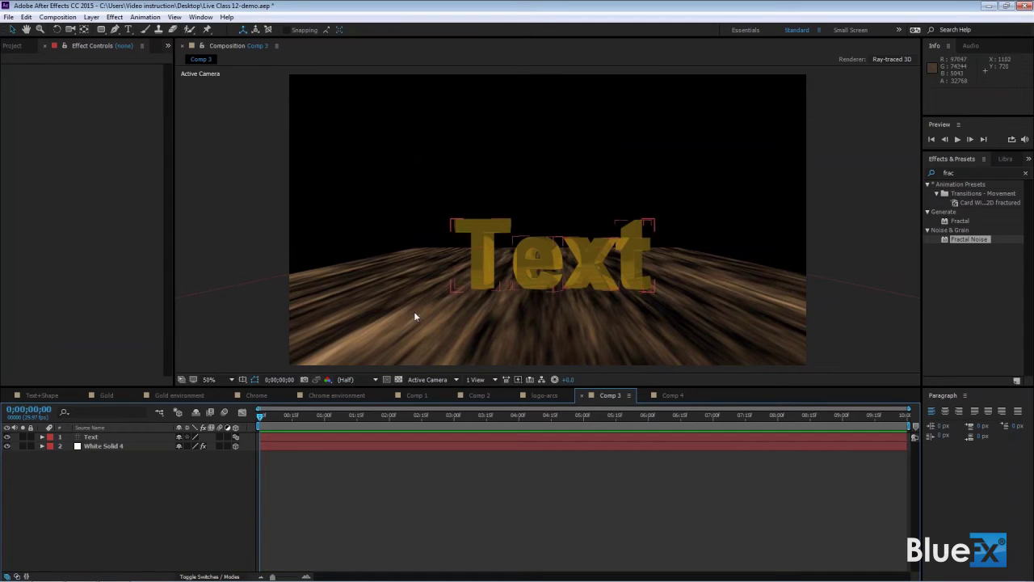
right_click(79, 485)
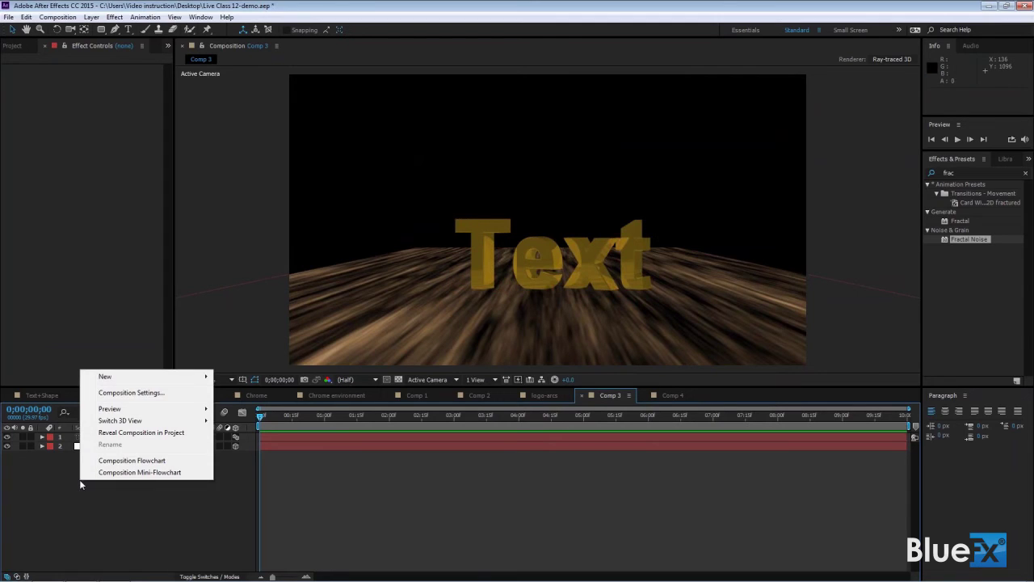
mouse_move(110, 378)
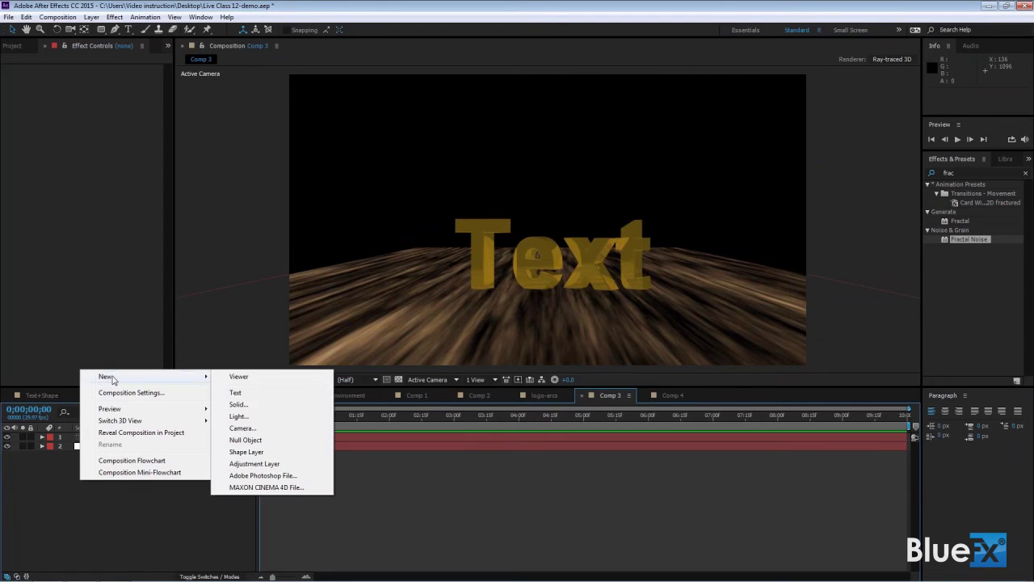
click(255, 415)
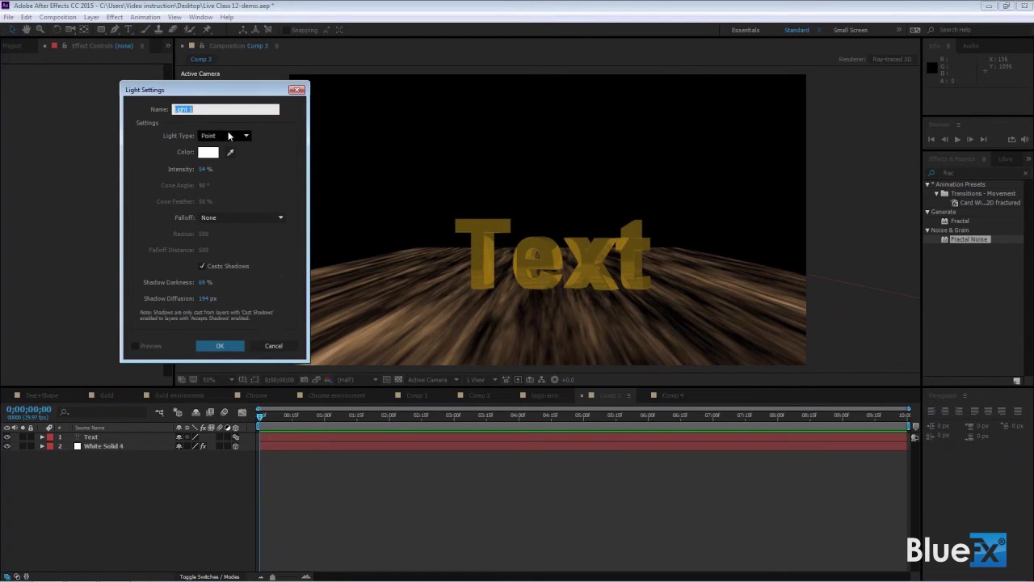
drag(203, 169, 223, 172)
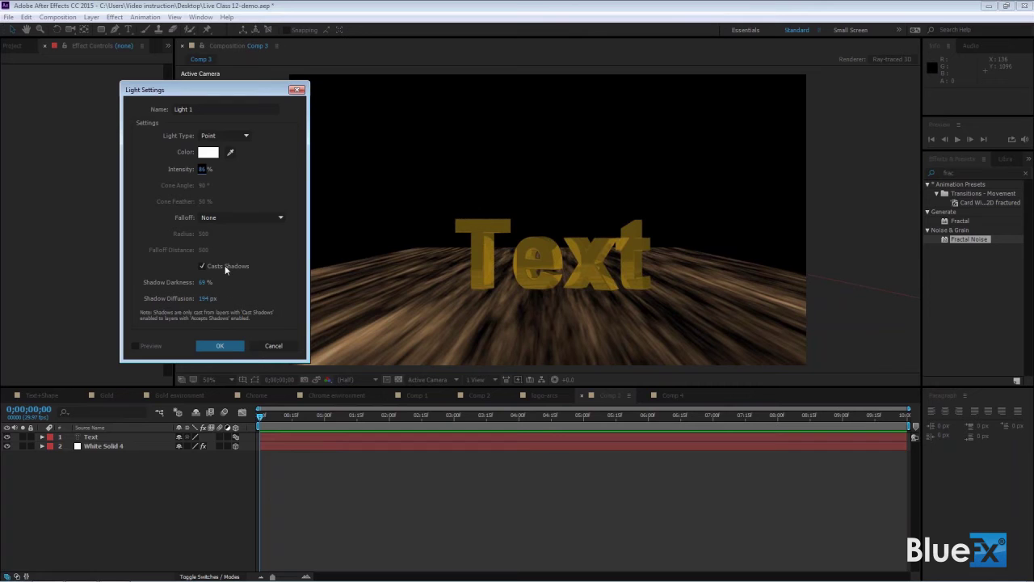
click(223, 346)
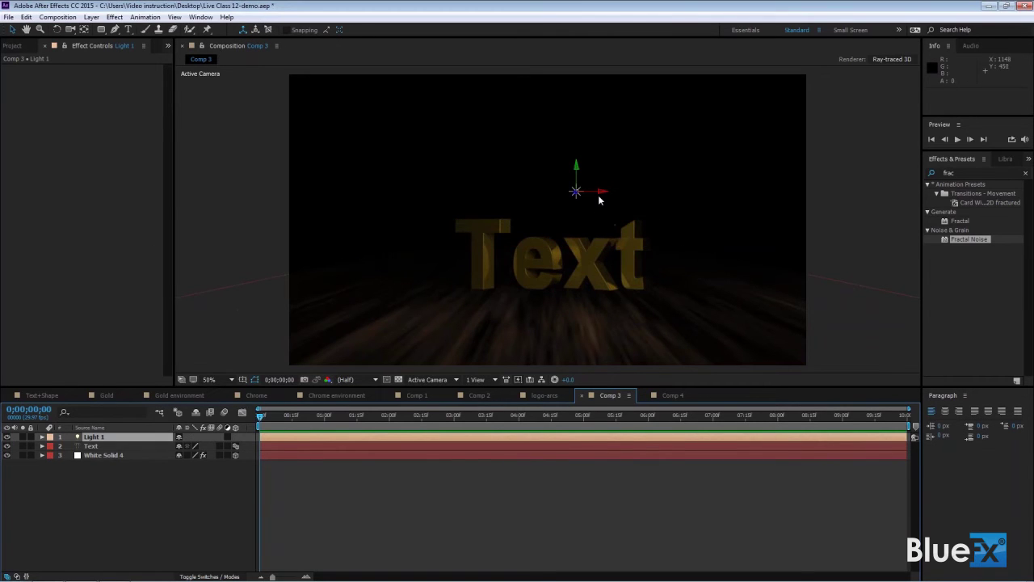
- Move Light 1 along its Z axis in Custom View 1
click(456, 379)
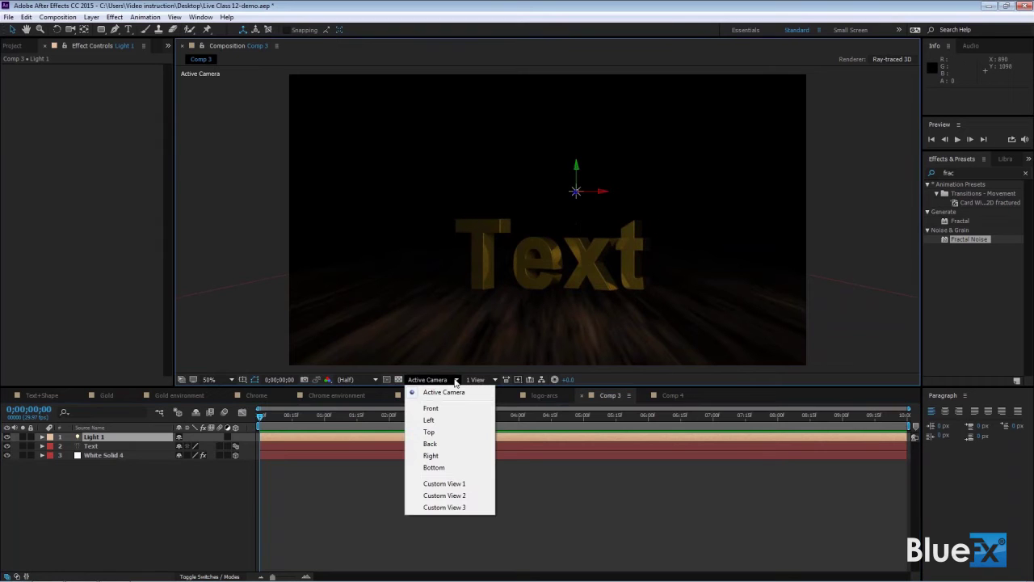
click(438, 484)
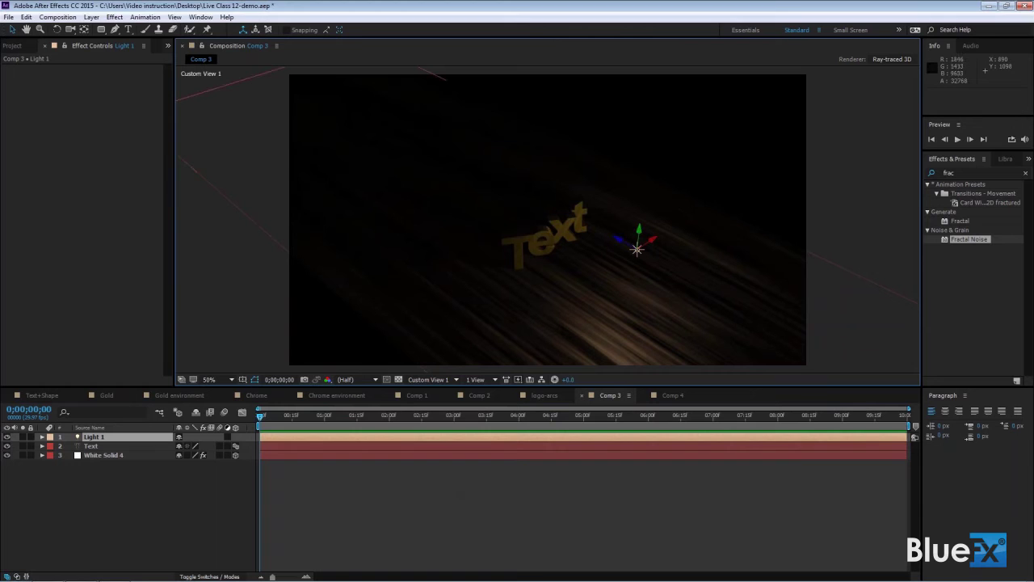
drag(619, 240, 656, 264)
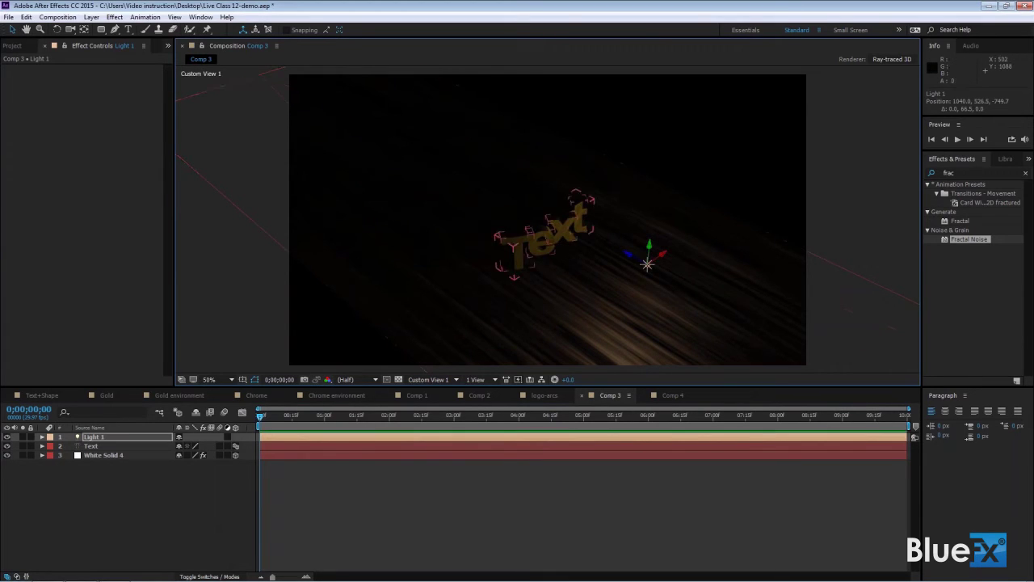
- Raise Light 1's intensity to about 166% and return to the Active Camera view
double_click(120, 436)
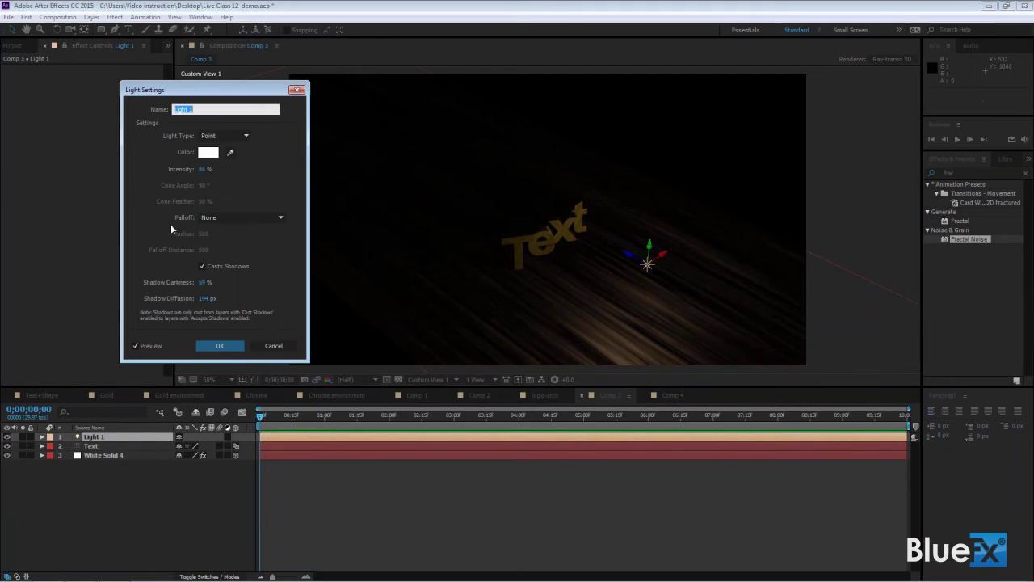
drag(202, 169, 249, 174)
click(205, 171)
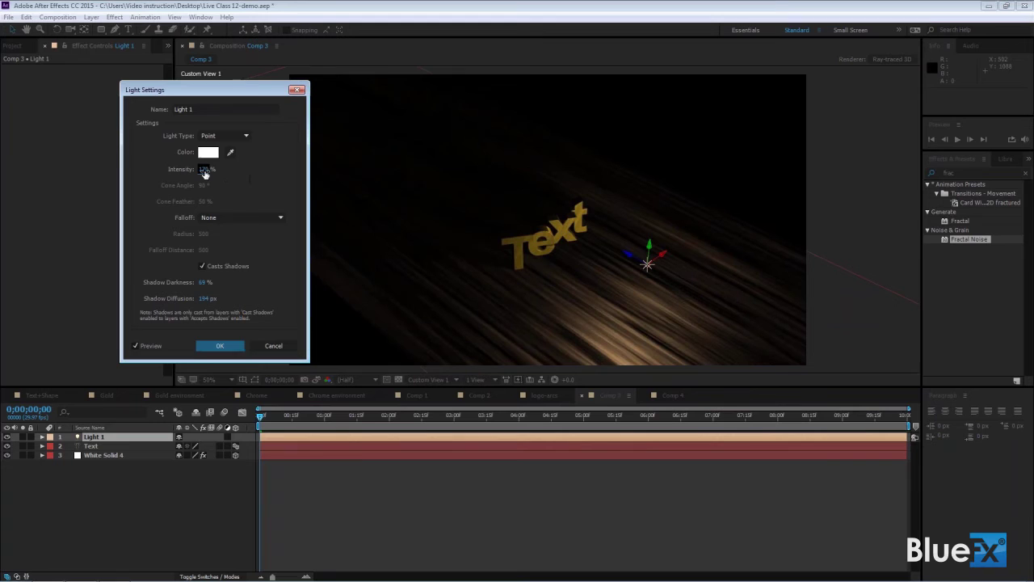
click(222, 345)
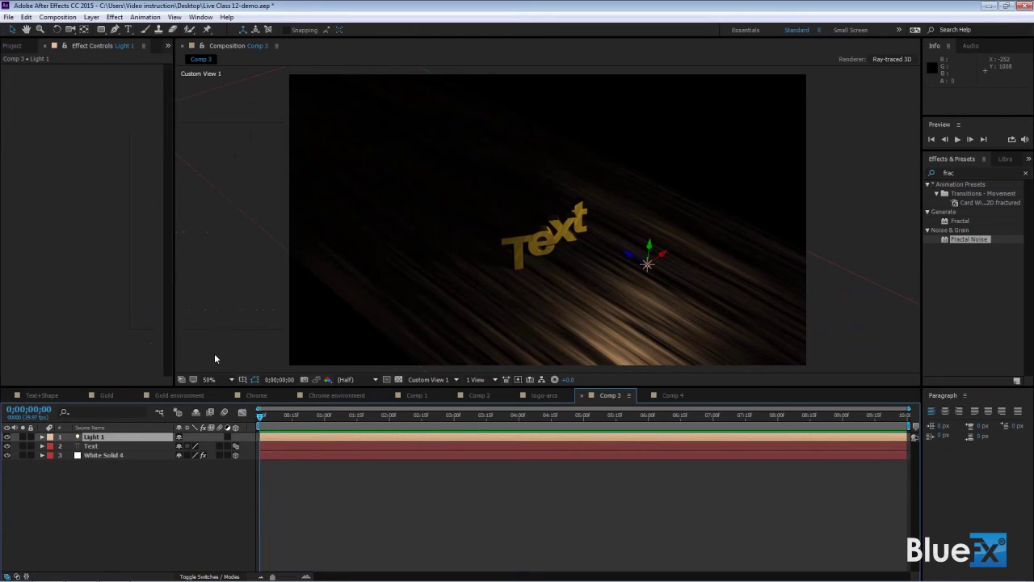
click(456, 378)
click(453, 394)
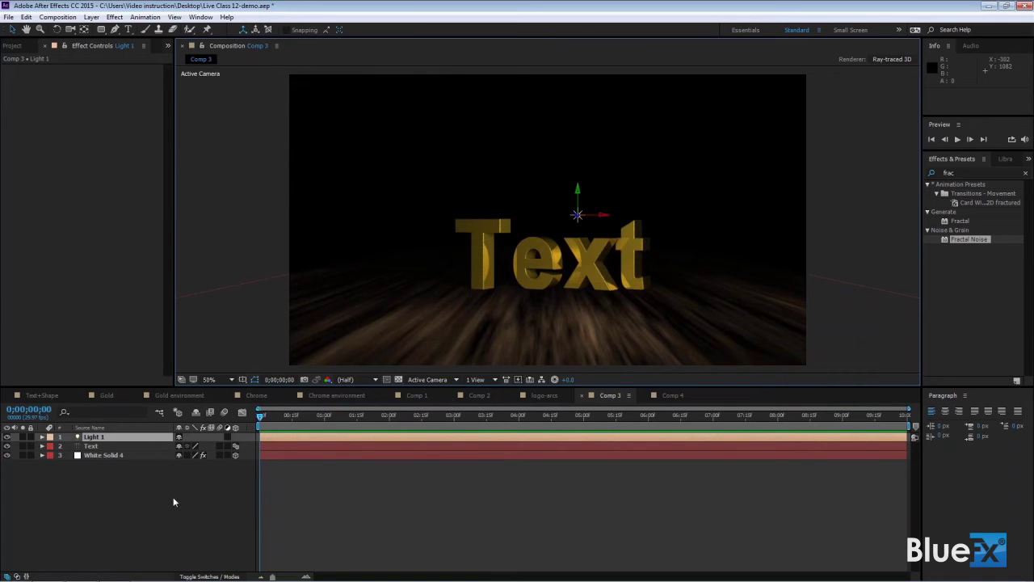
- Nest Comp 4 into Comp 3 below Light 1 and enable its 3D Layer switch
click(14, 45)
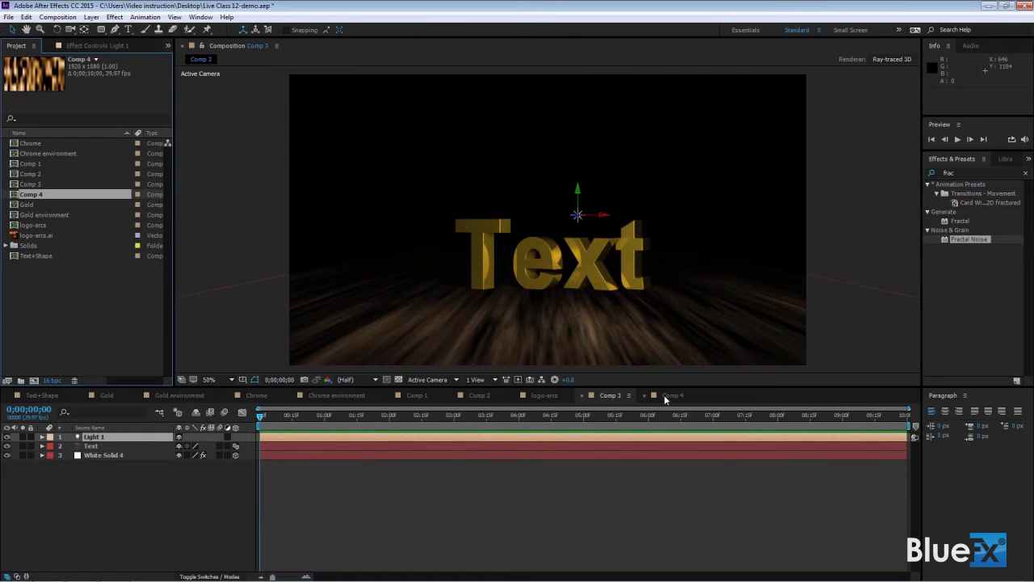
drag(17, 196, 127, 448)
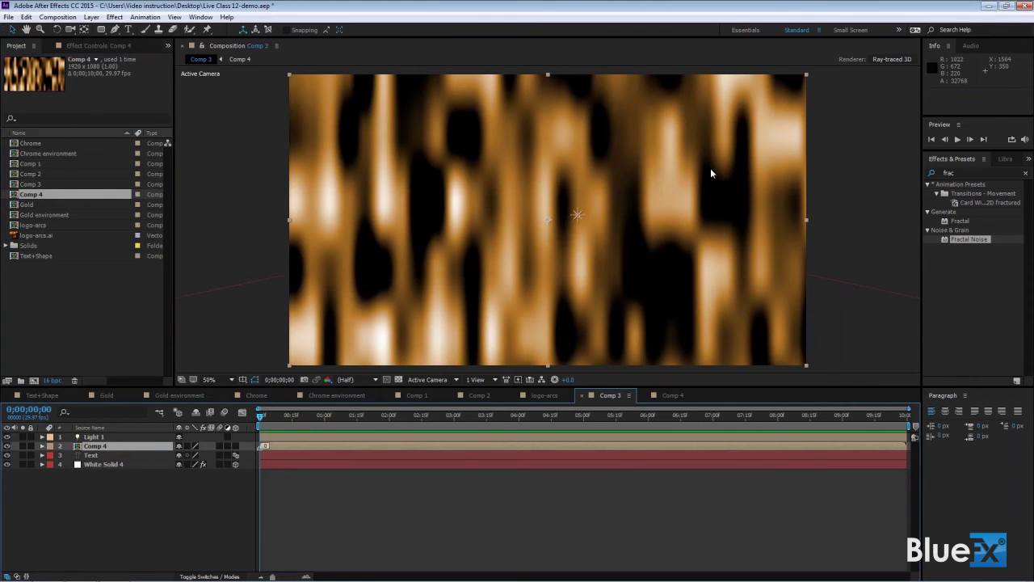
click(235, 446)
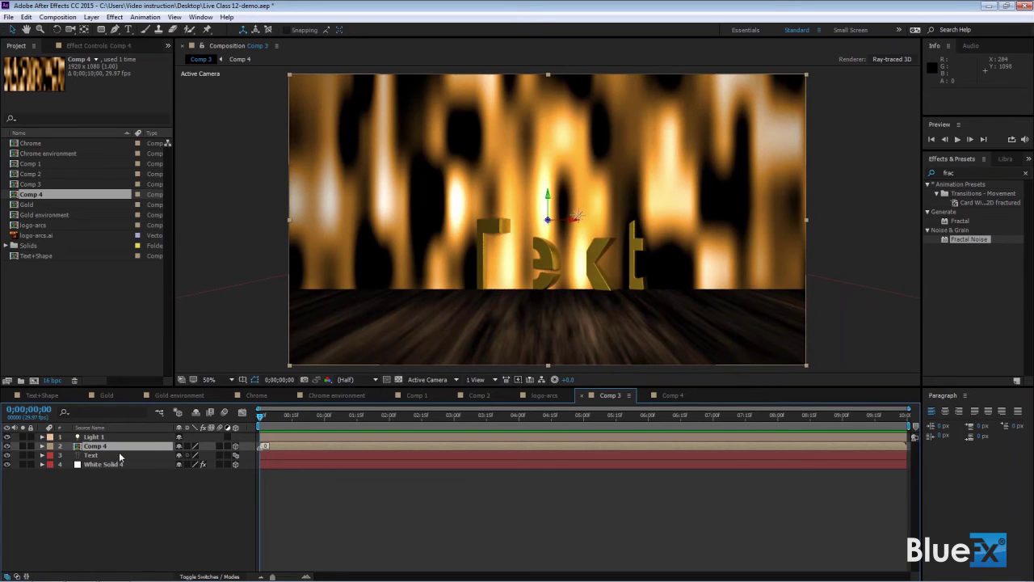
- Convert the Comp 4 layer into an Environment Layer surrounding the gold Text
right_click(124, 450)
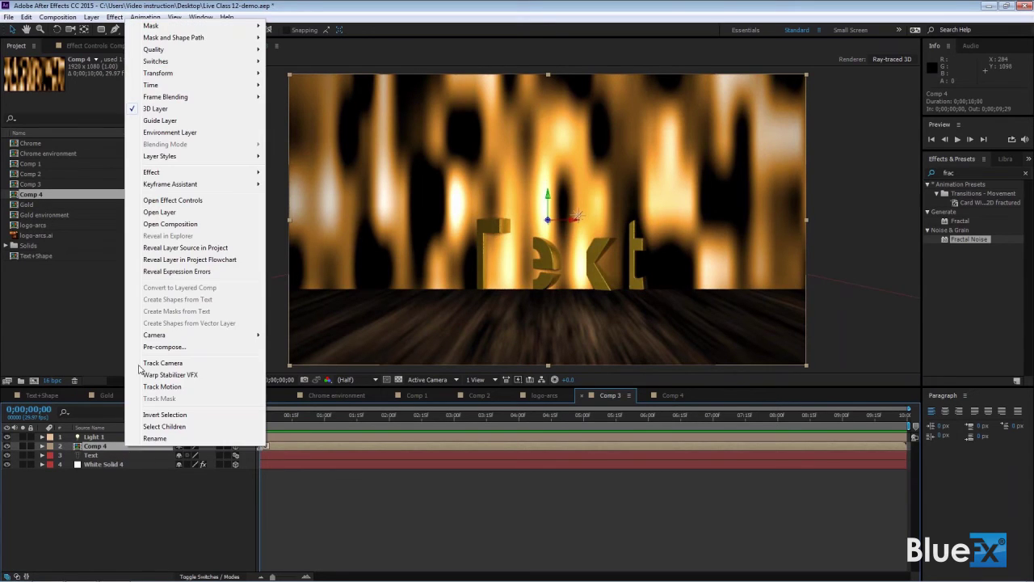
click(169, 133)
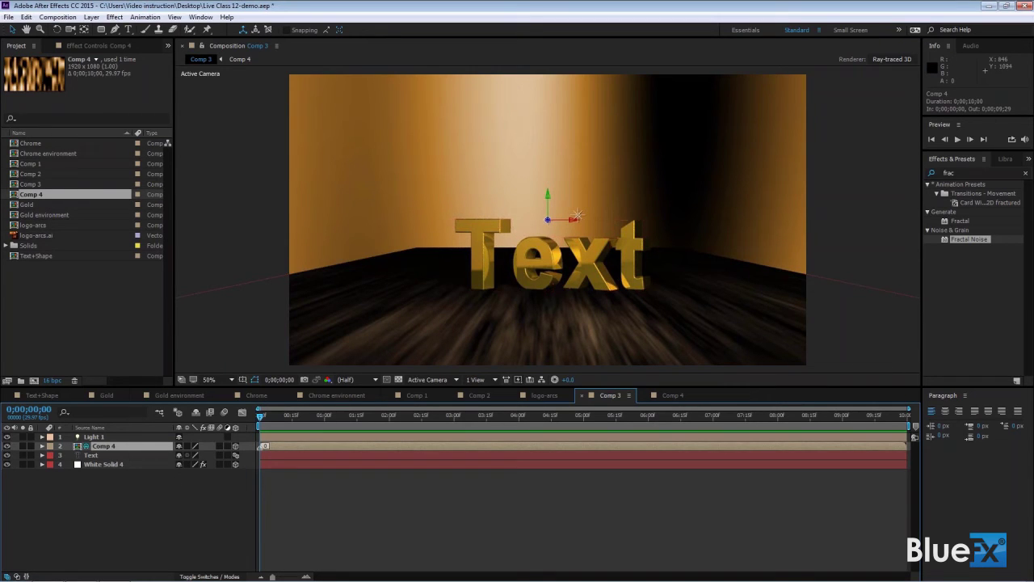
click(42, 447)
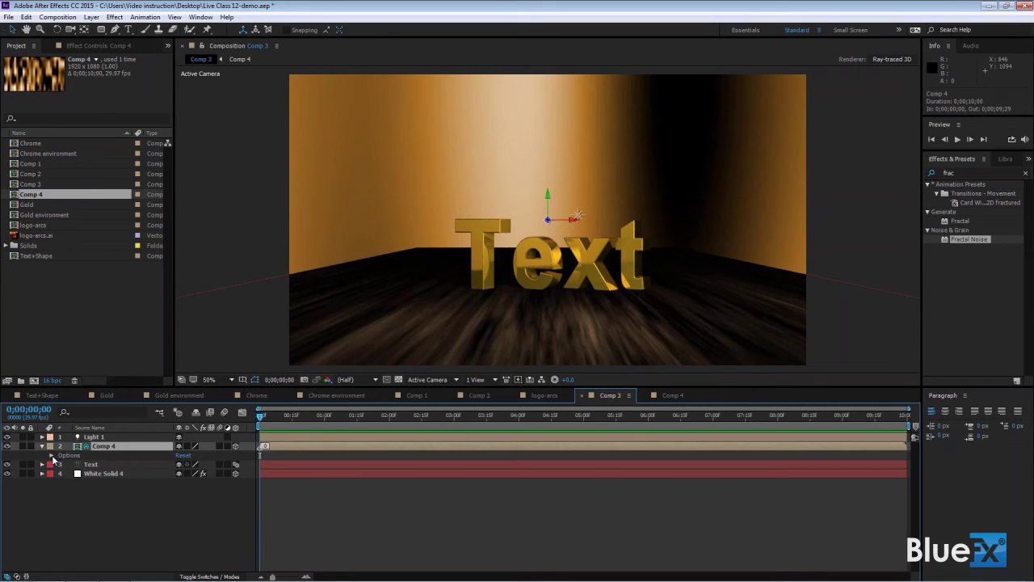
- Set Comp 4's Appears in Reflections option to Only, leaving black behind the Text
click(51, 455)
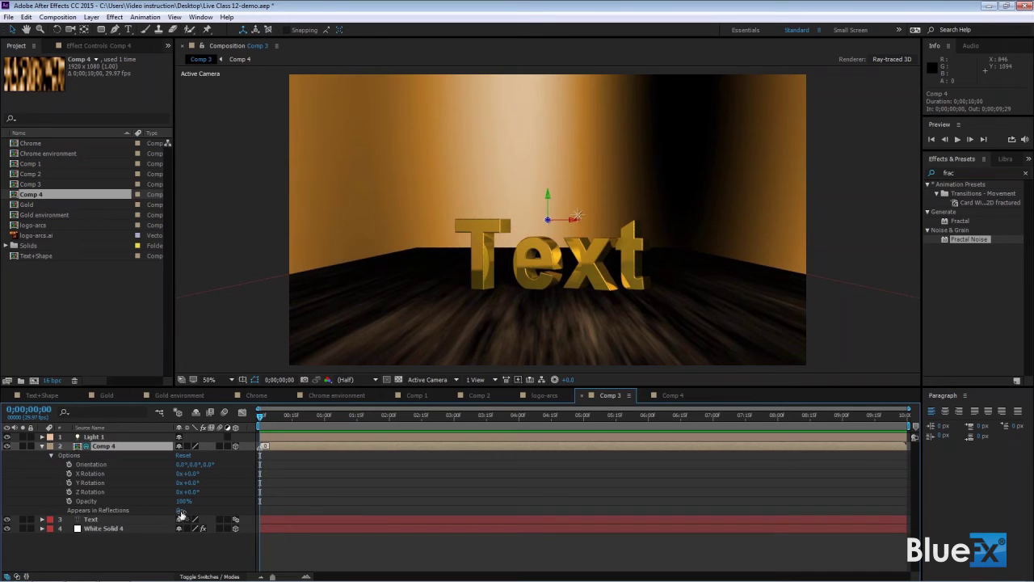
click(180, 512)
click(181, 512)
click(179, 512)
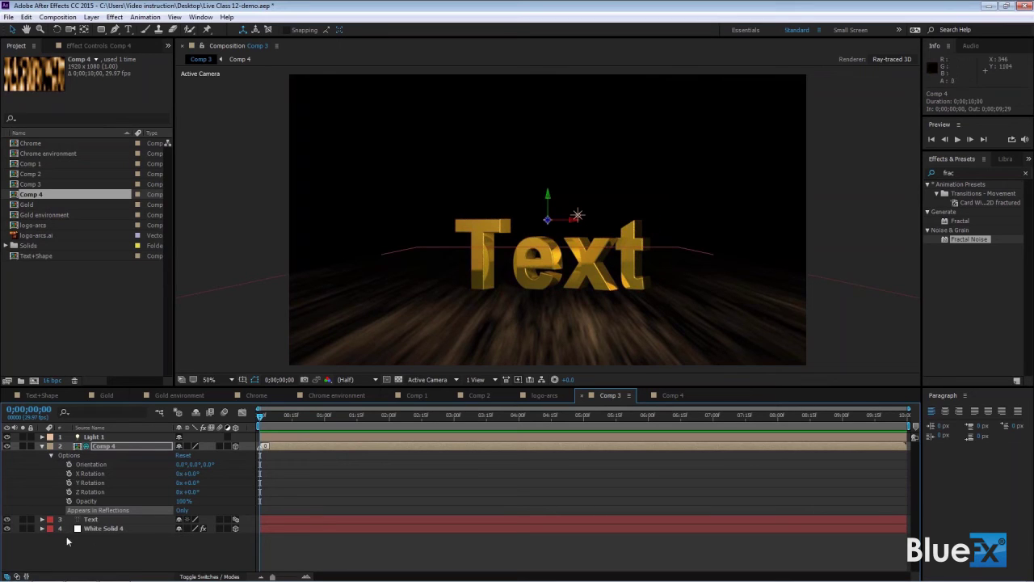
- In White Solid 4's Material Options, set Accepts Lights to Off and keep Casts Shadows Off
click(42, 527)
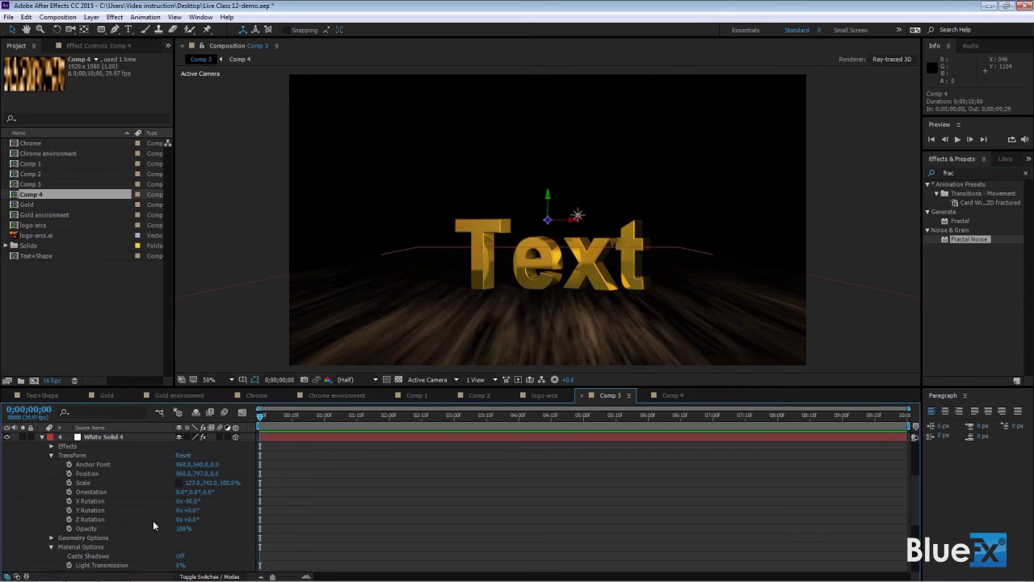
scroll(130, 496, down, 5)
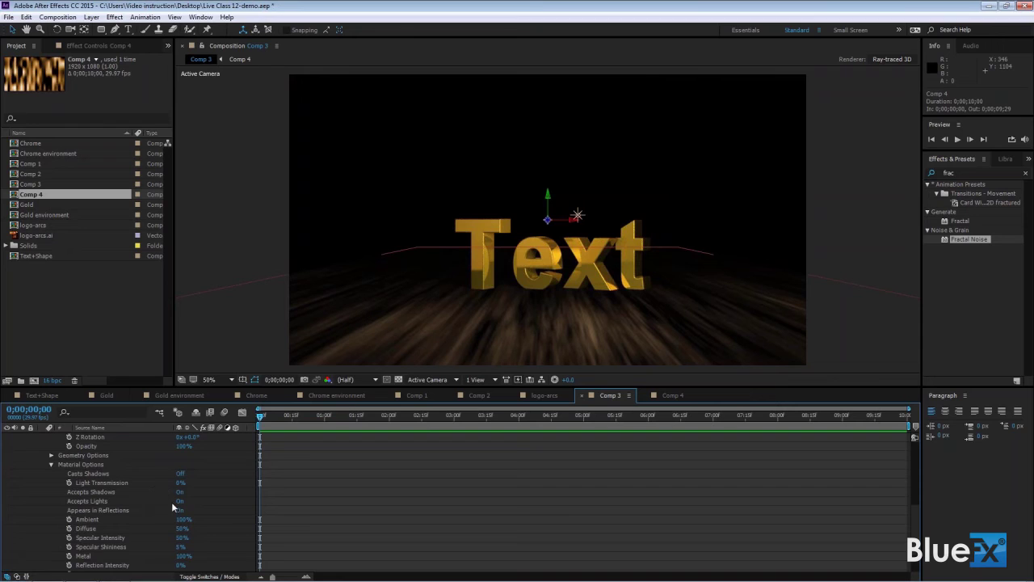
scroll(172, 507, down, 1)
scroll(189, 531, up, 1)
click(179, 502)
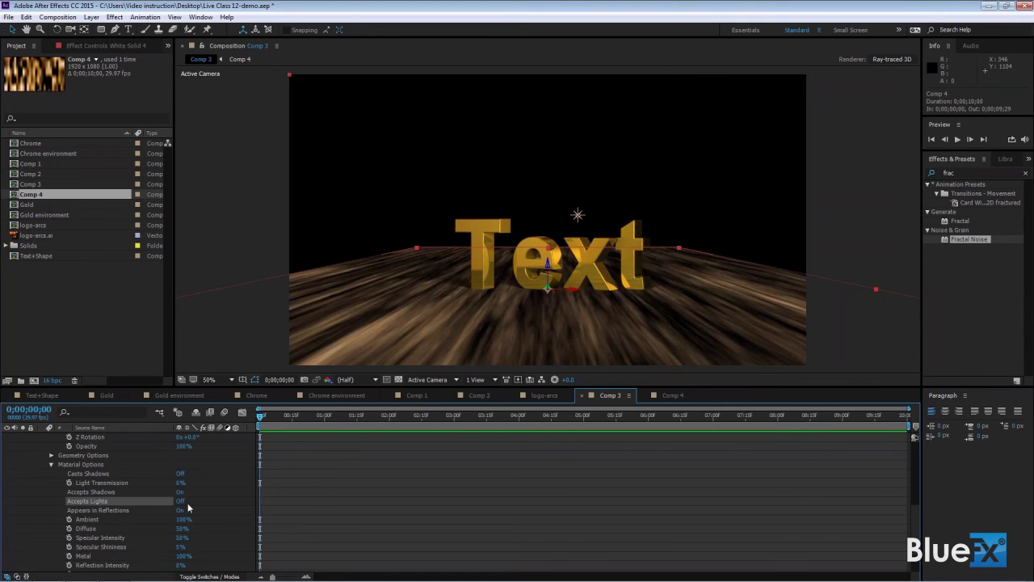
click(180, 502)
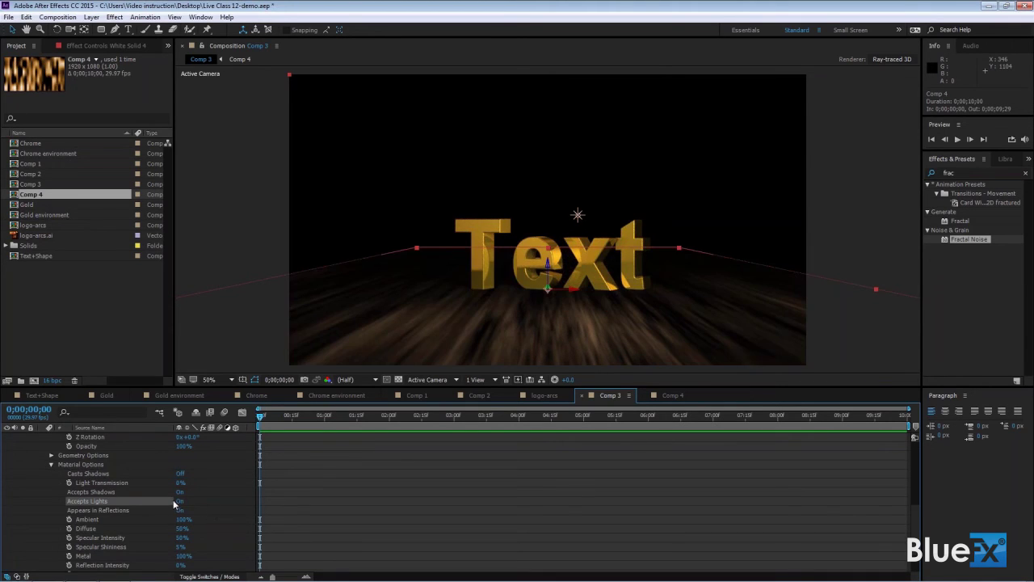
click(180, 501)
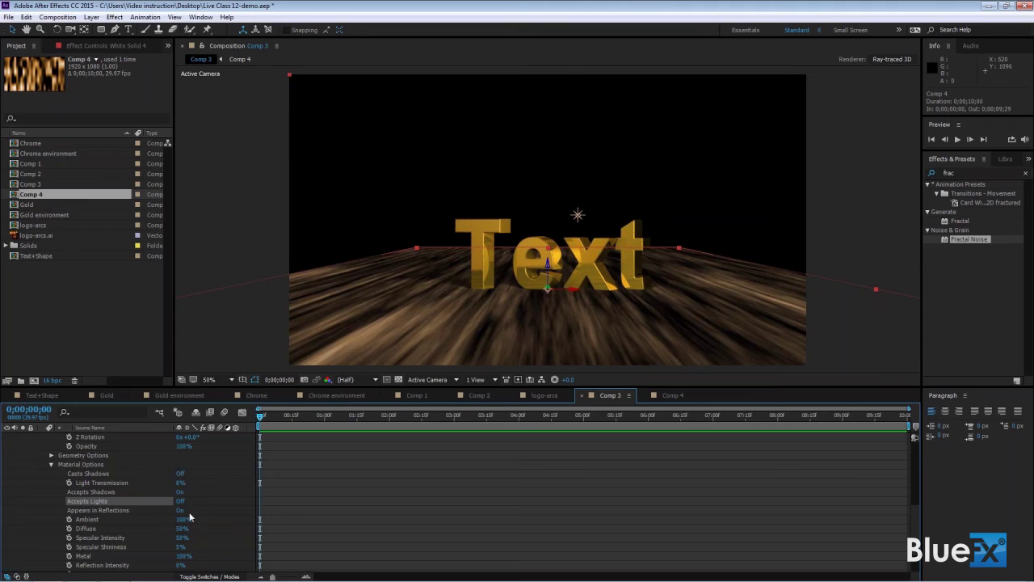
click(180, 474)
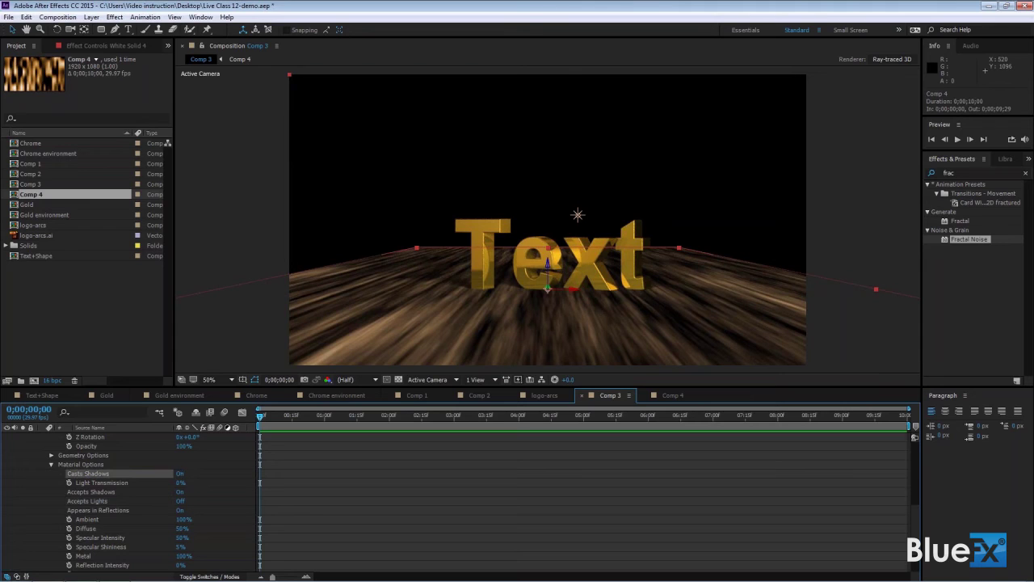
click(180, 474)
scroll(220, 496, down, 1)
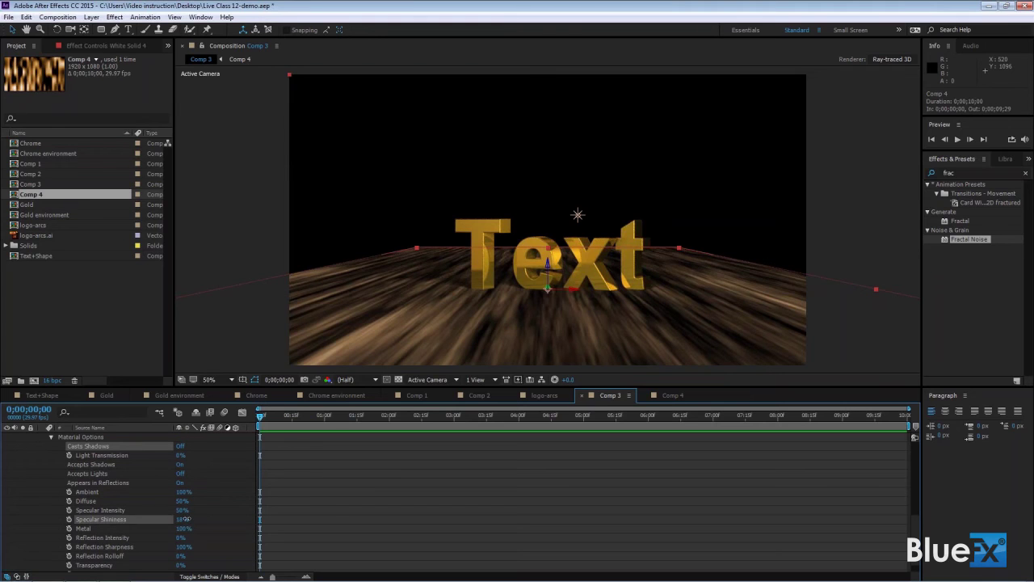
- Raise the floor's Specular Shininess to about 37% and Diffuse to 61%, with Reflection Intensity 75%
drag(183, 519, 225, 544)
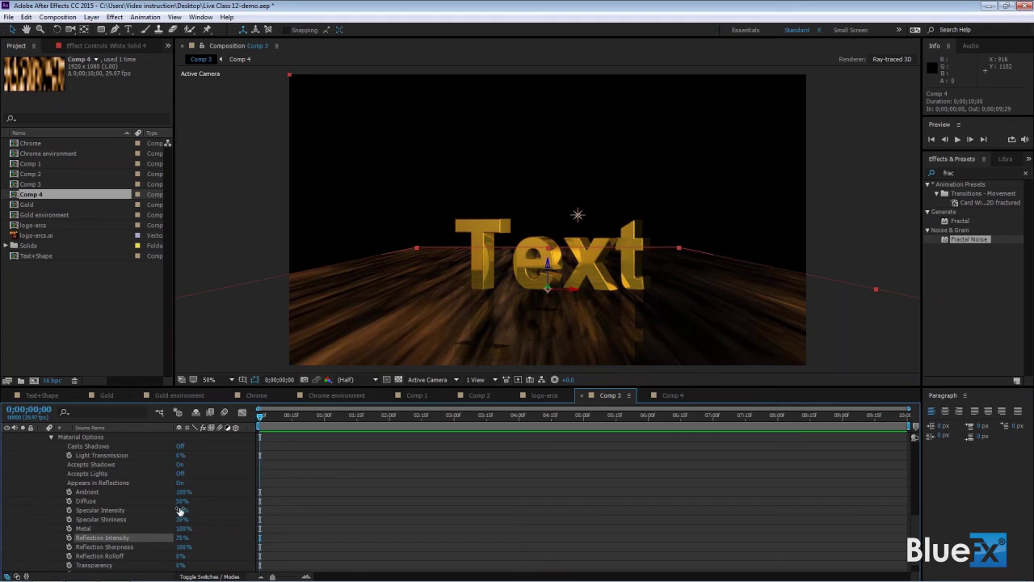
drag(181, 501, 184, 500)
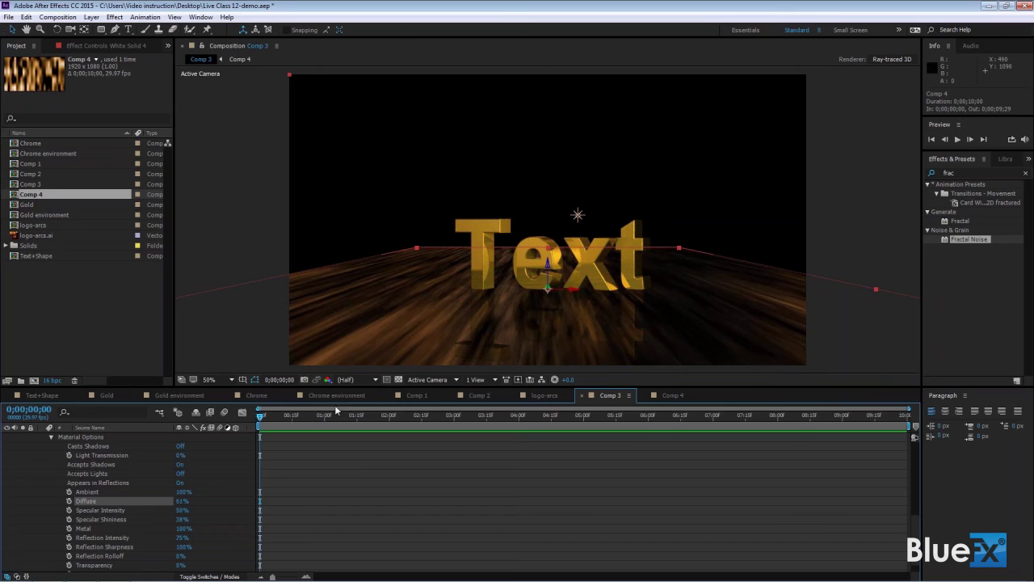
scroll(219, 462, up, 4)
scroll(218, 457, up, 4)
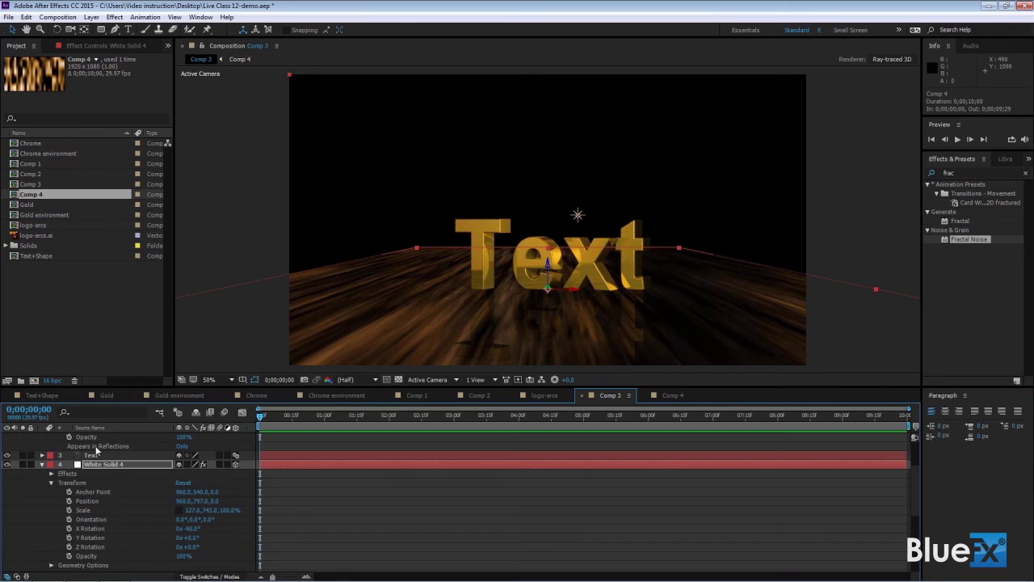
- Collapse the floor layer and undo a trial Y rotation change
click(42, 519)
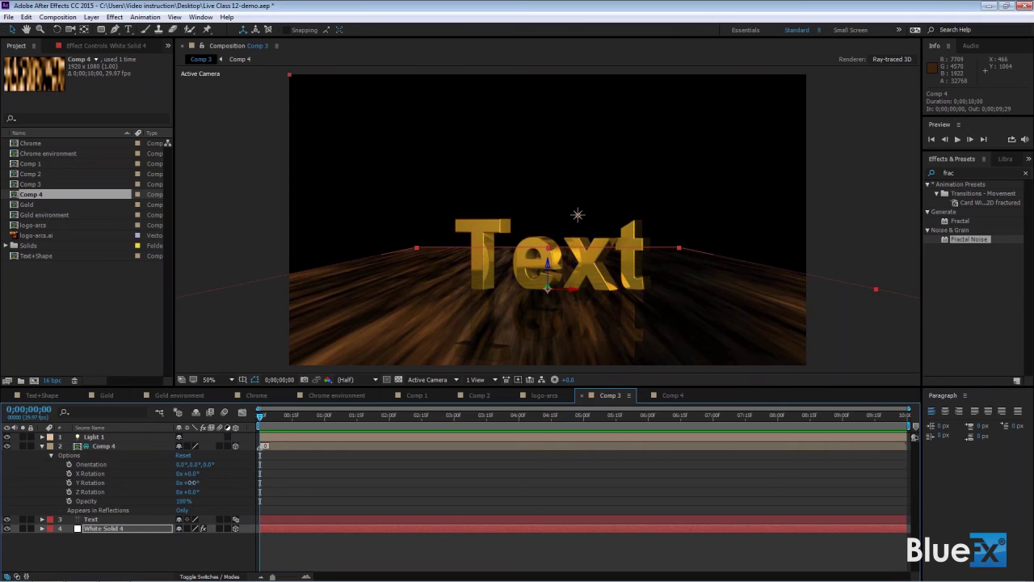
drag(192, 483, 201, 486)
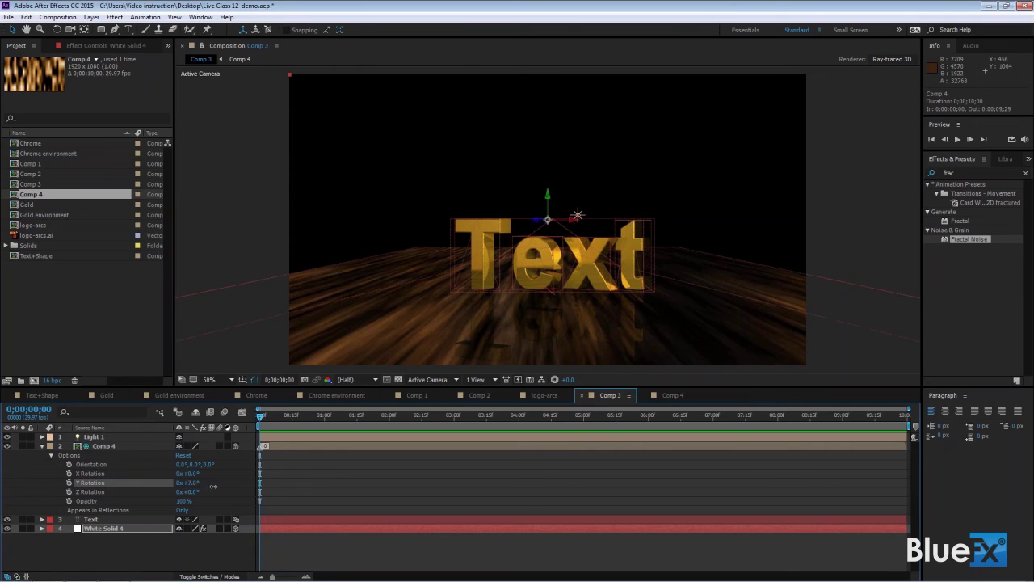
key(ctrl+z)
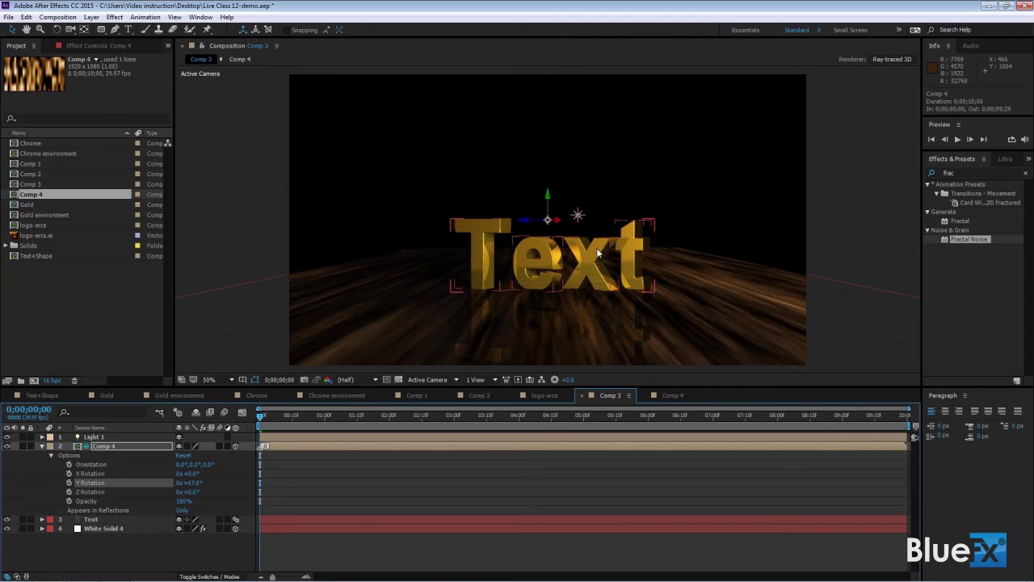
key(ctrl+z)
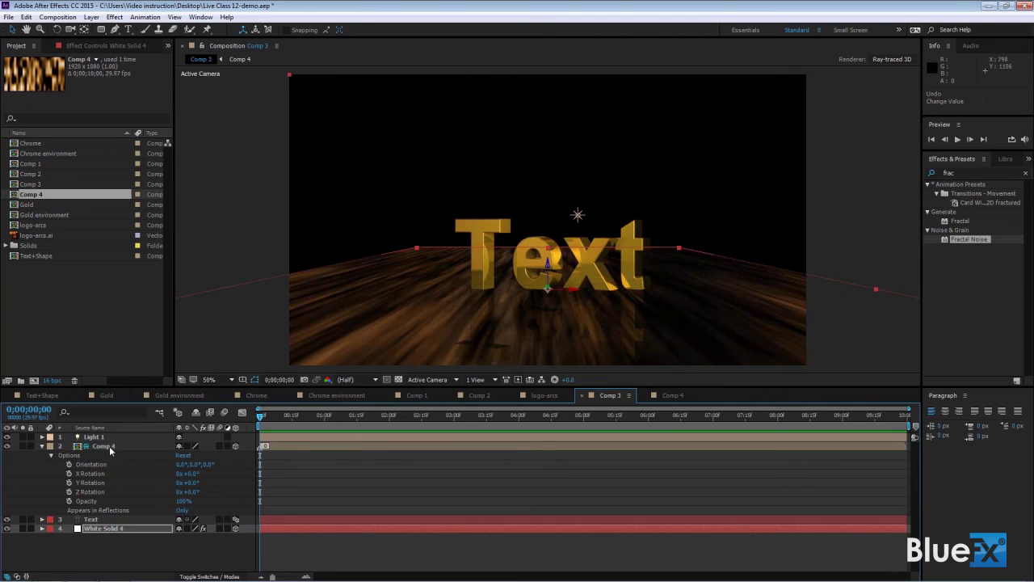
- Rotate the Comp 4 environment layer to Y 0x+200° and X 0x+44°
click(109, 446)
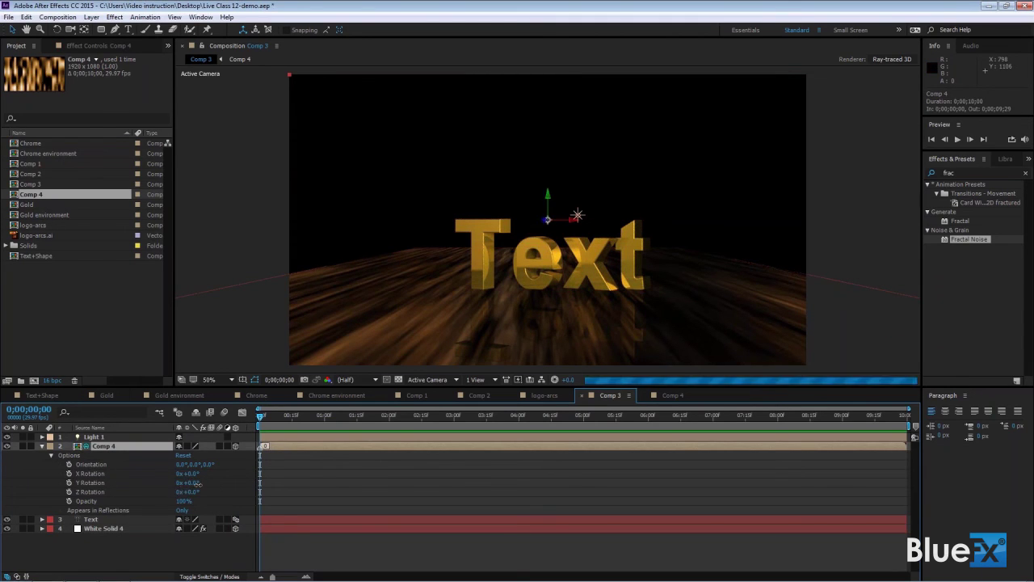
drag(194, 483, 366, 404)
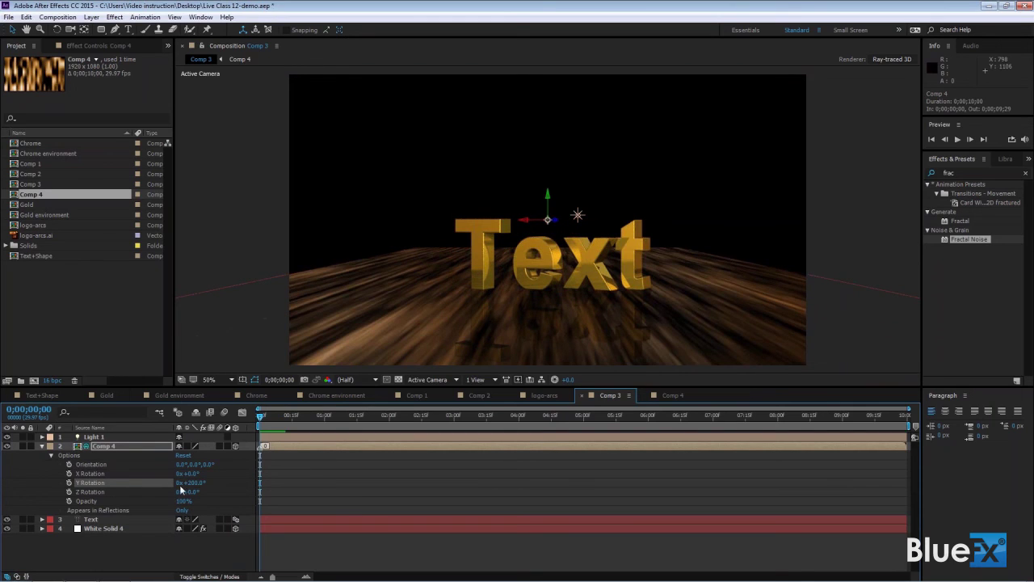
mouse_move(192, 473)
mouse_down()
mouse_move(242, 483)
mouse_move(184, 480)
mouse_up()
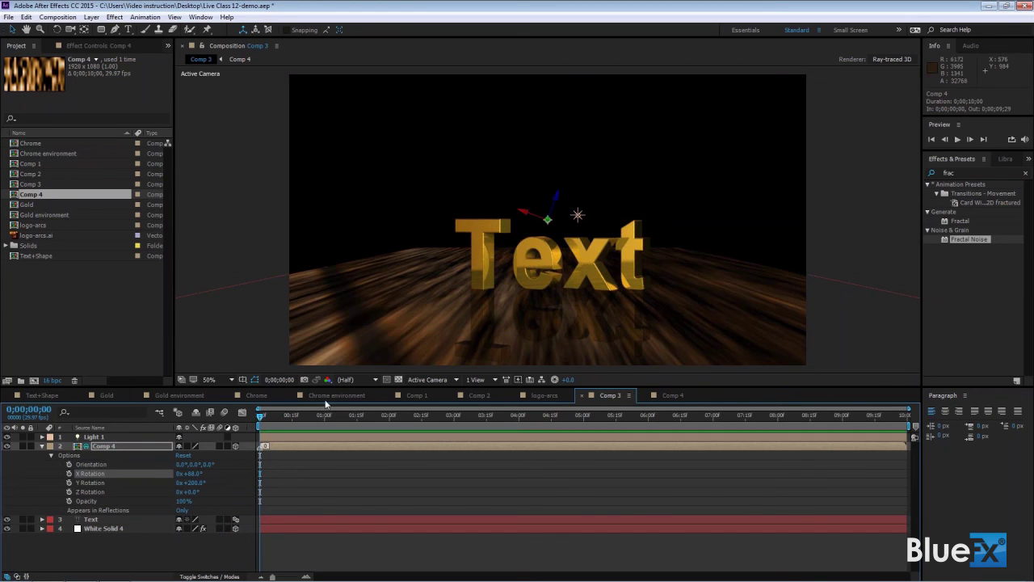
drag(200, 474, 166, 480)
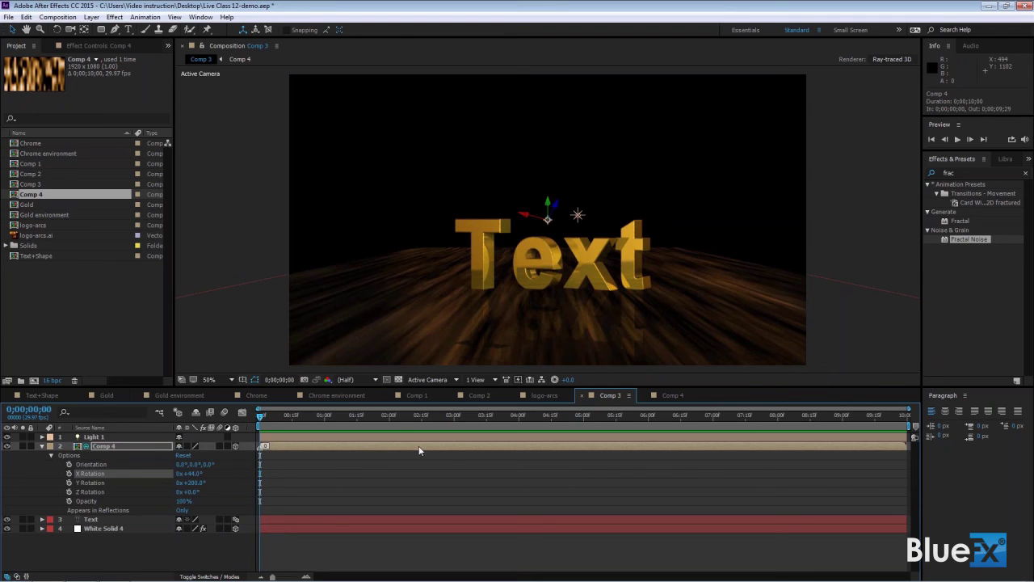
- Preview the composition at 100% Full resolution and select the Text layer
key(slash)
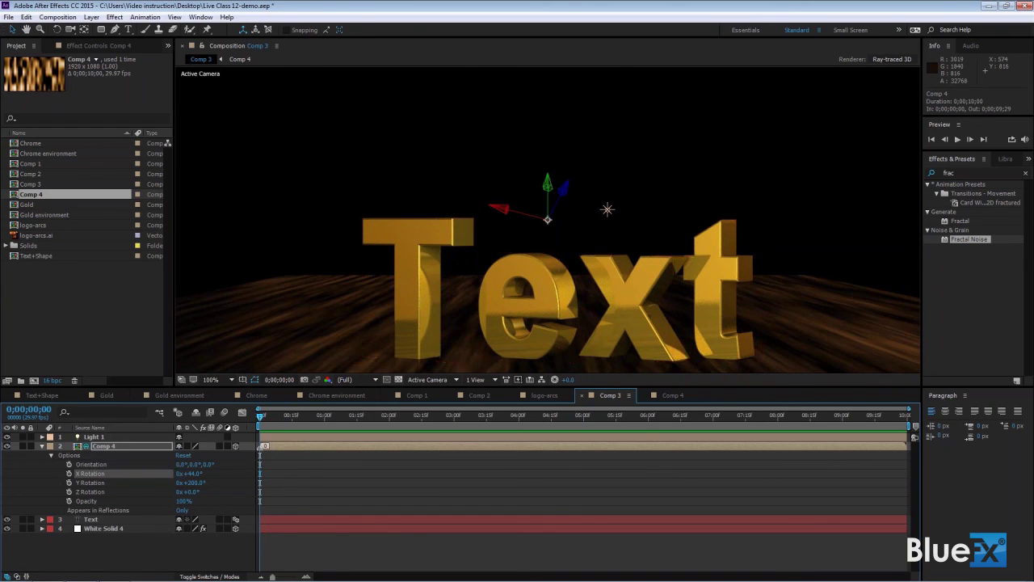
click(42, 446)
click(70, 455)
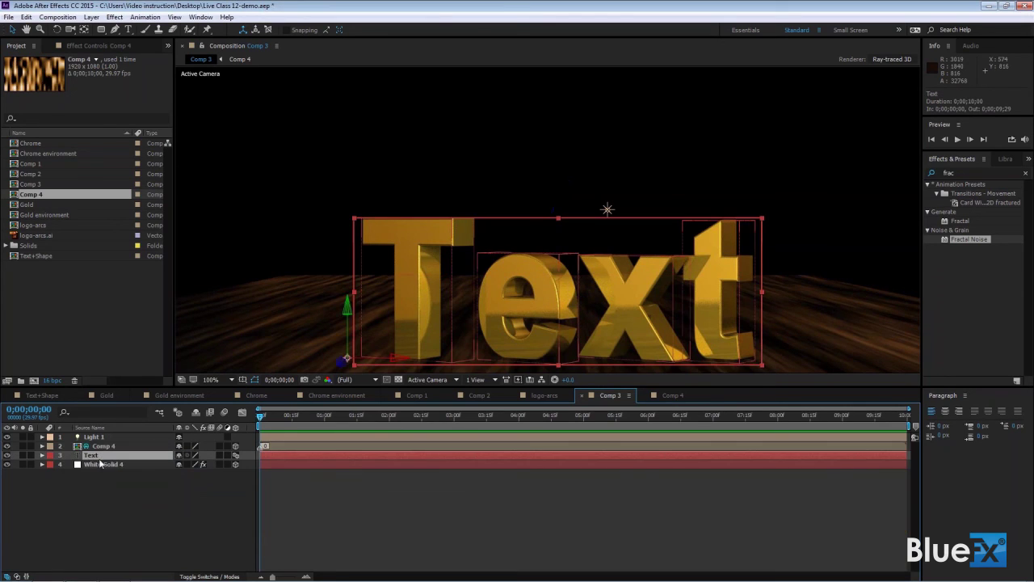
- Set the Text layer's Animator 1 Y Rotation to 0x-44°
click(42, 455)
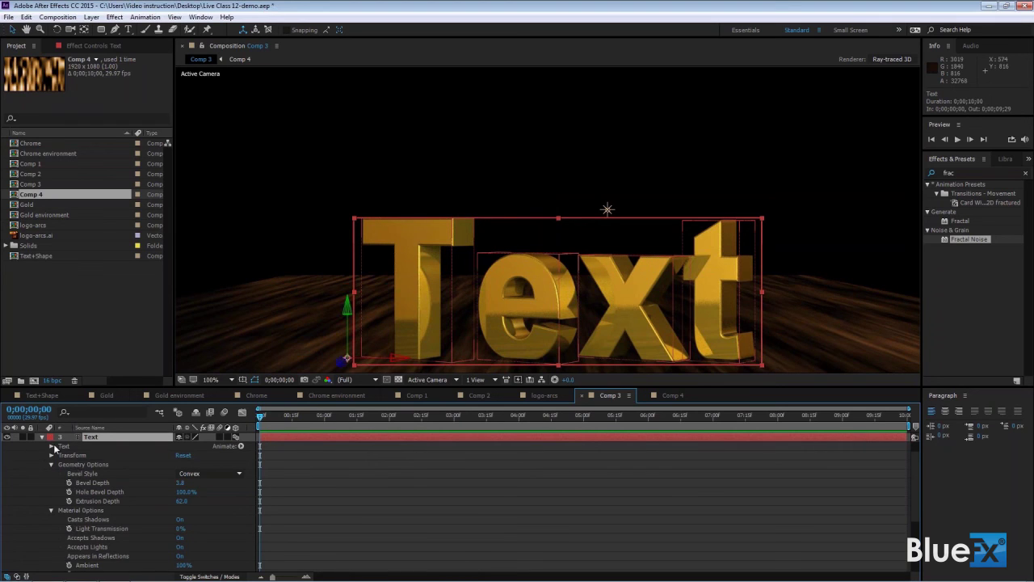
click(52, 446)
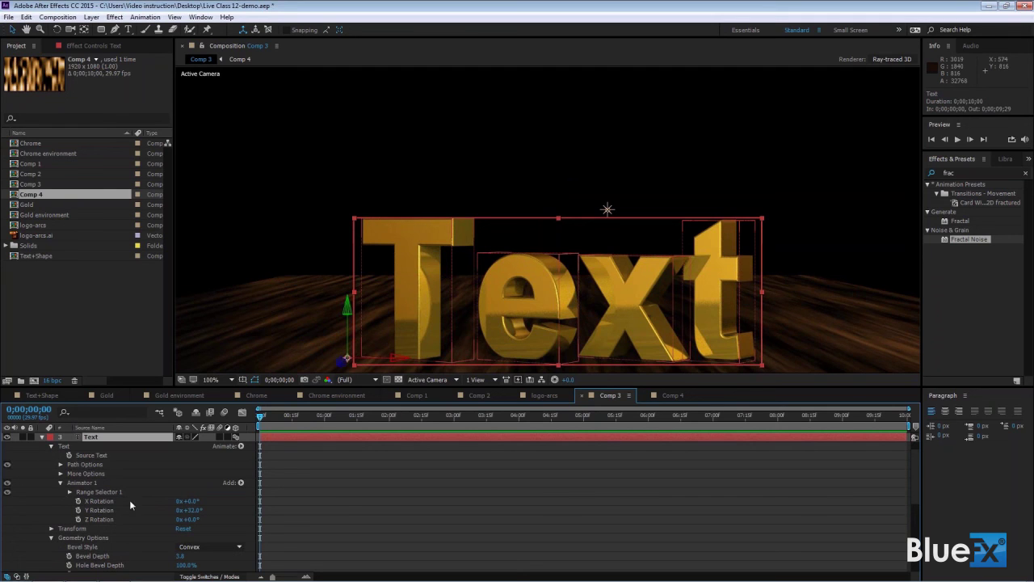
drag(184, 511, 214, 510)
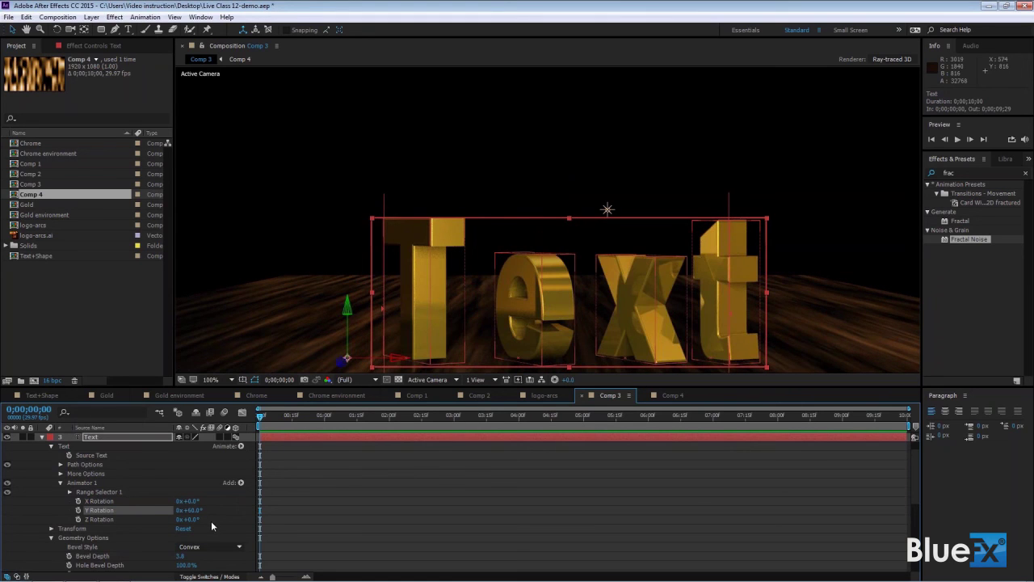
drag(197, 515, 144, 514)
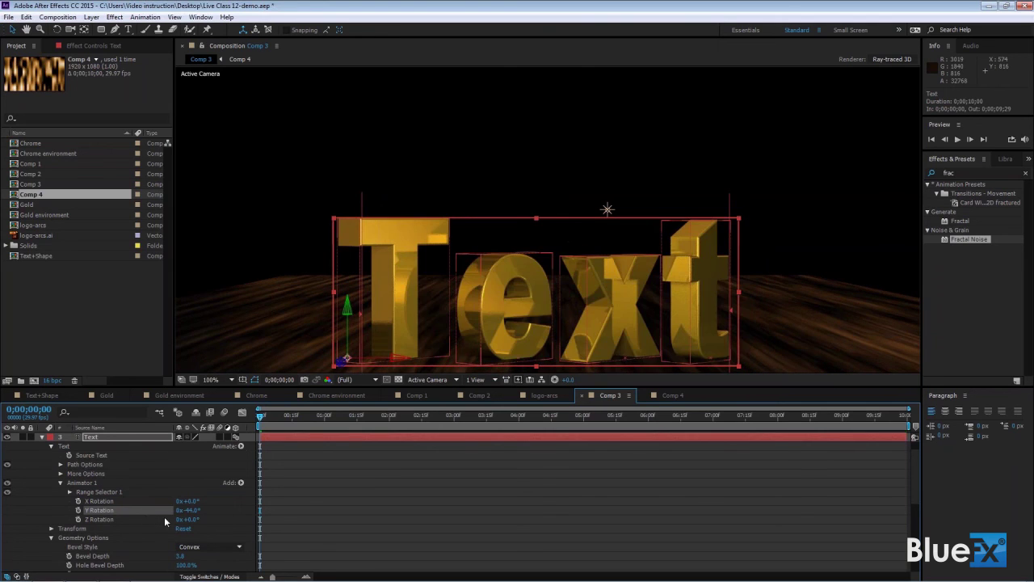
scroll(148, 449, up, 1)
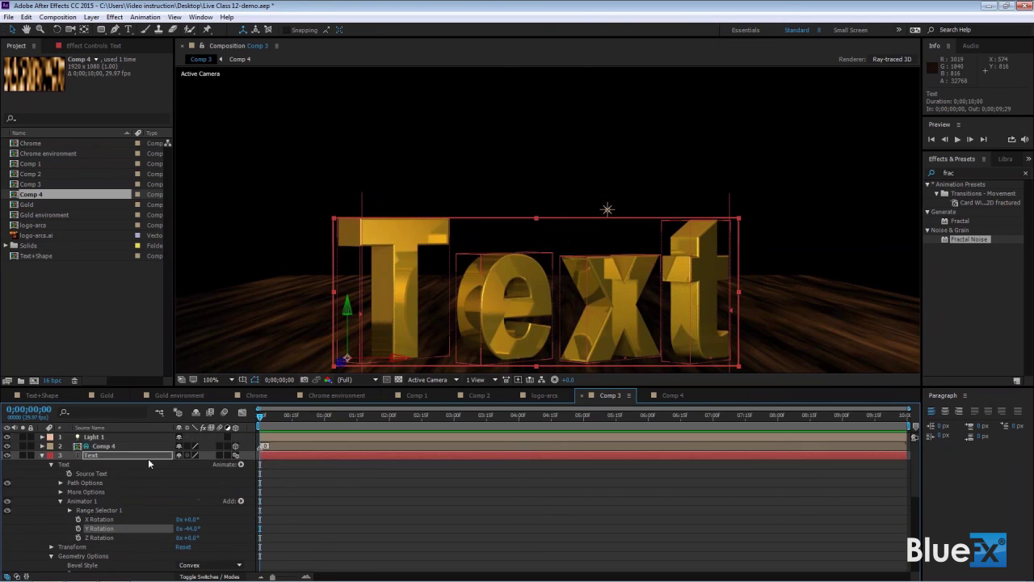
- Try intensity 229 for Light 1, cancel the change, and switch to the Chrome composition
double_click(102, 438)
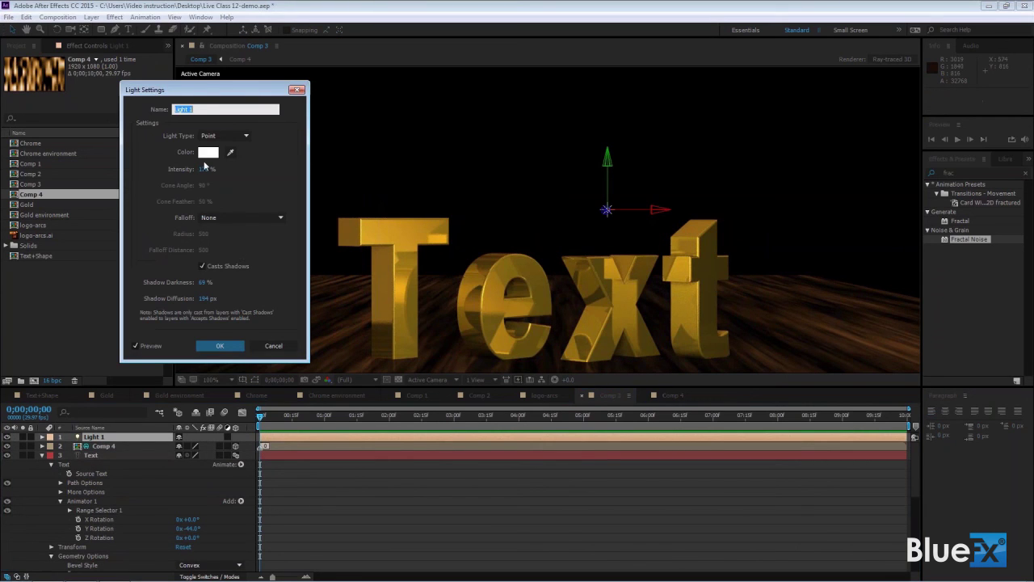
click(203, 168)
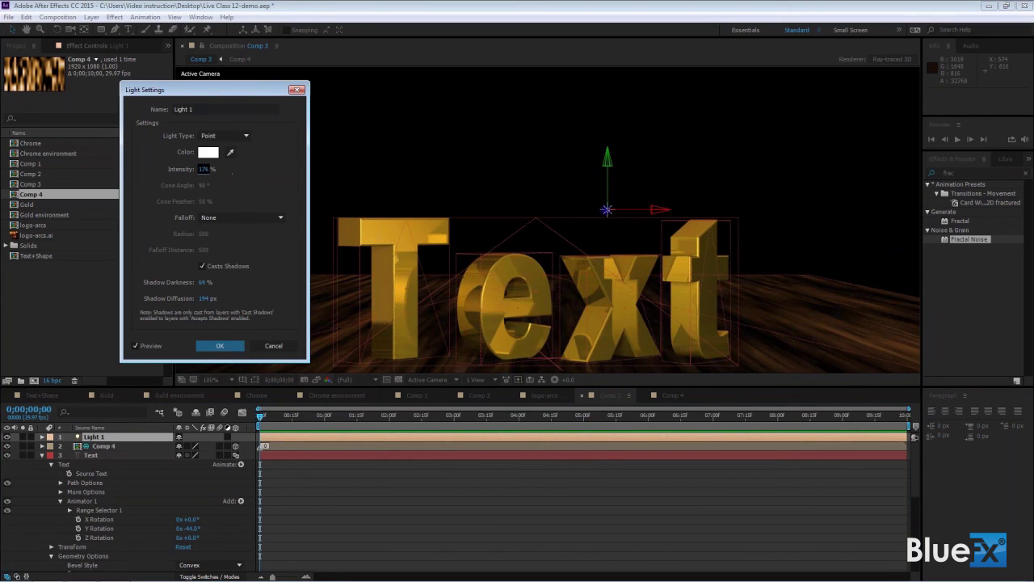
text(229)
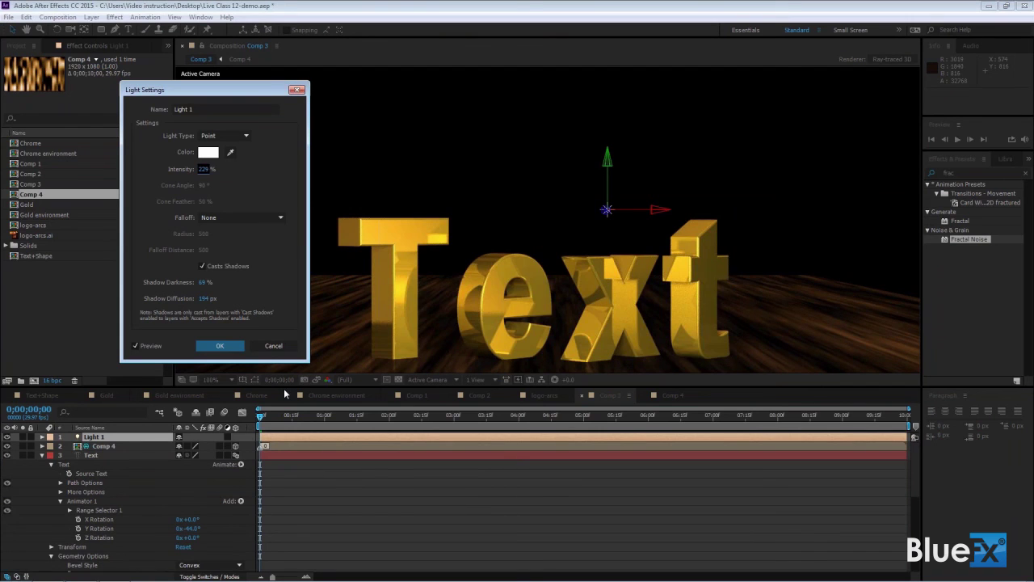
click(272, 346)
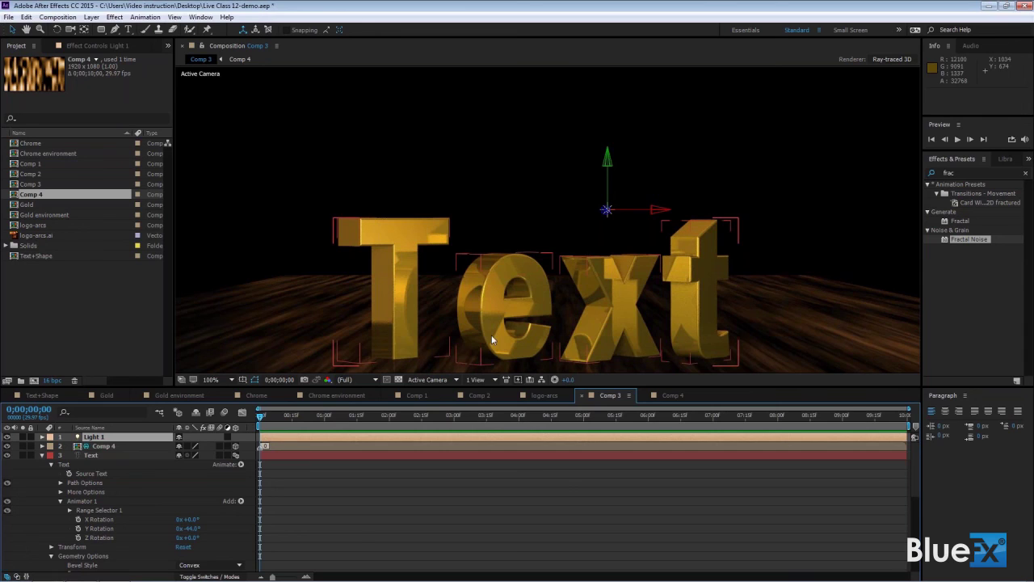
click(275, 395)
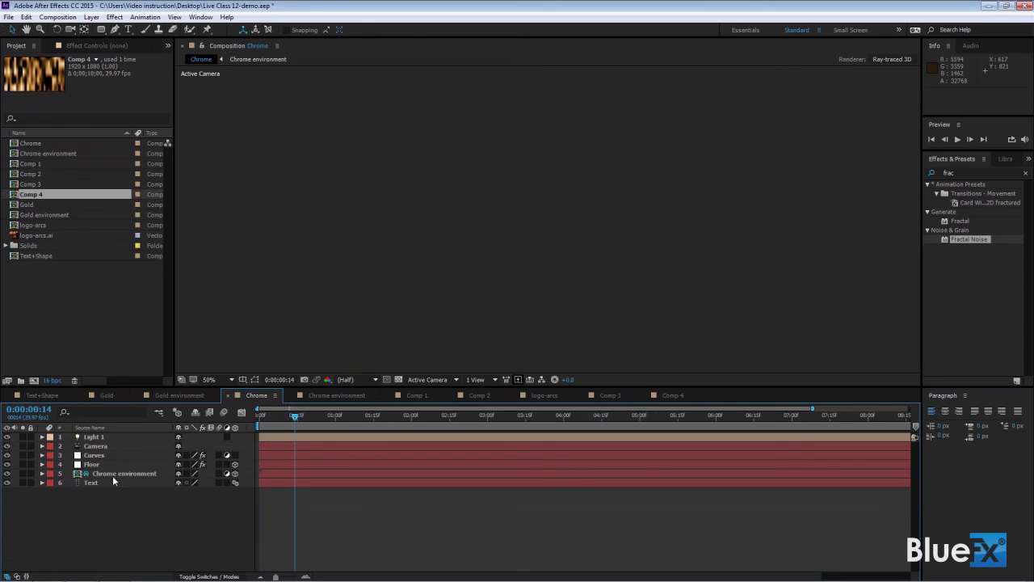